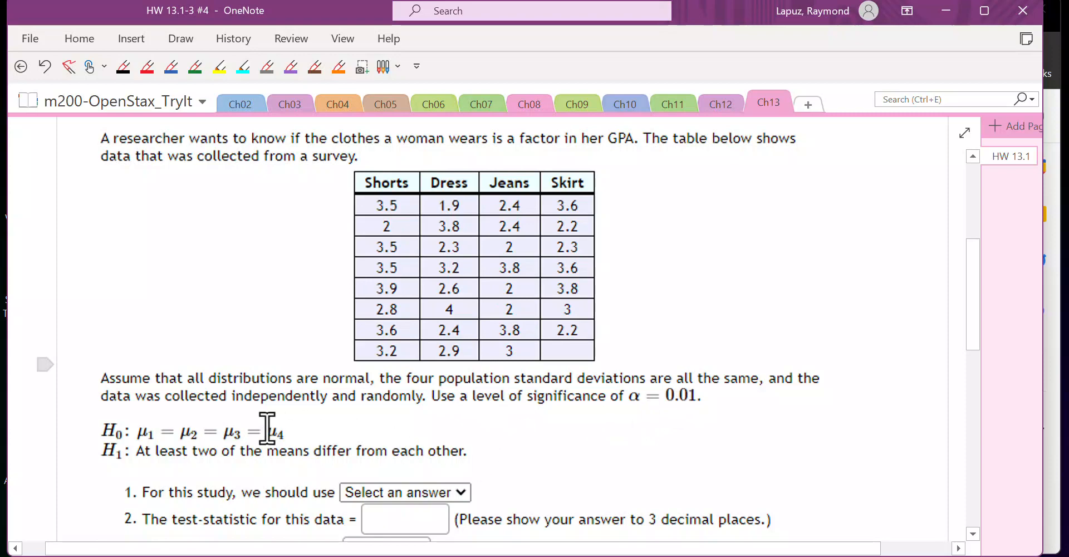
- Handwrite and underline "ANOVA" in red pen beside question 1 about which test the study should use
scroll(310, 418, down, 1)
scroll(310, 418, down, 1)
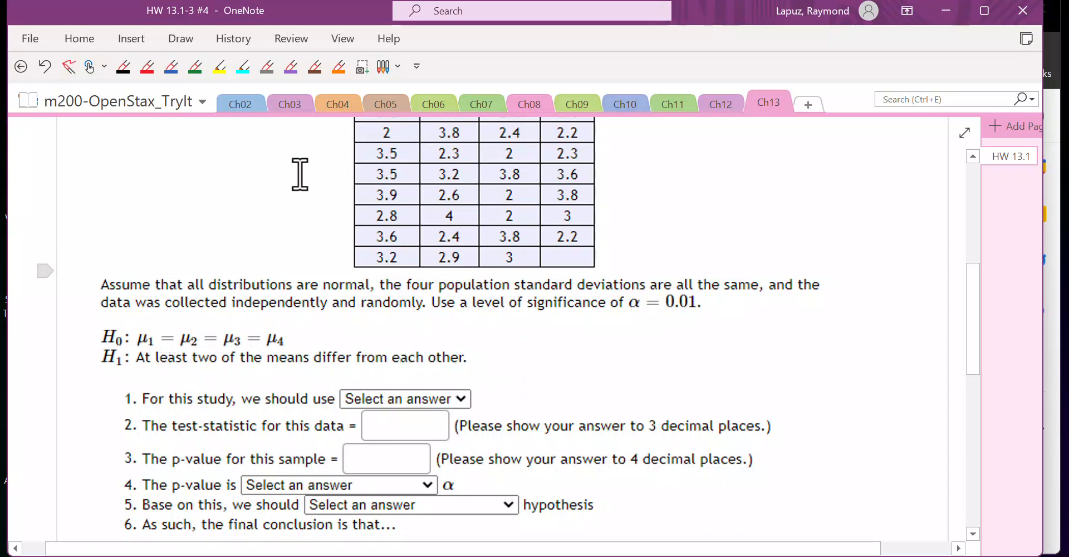
scroll(396, 307, up, 3)
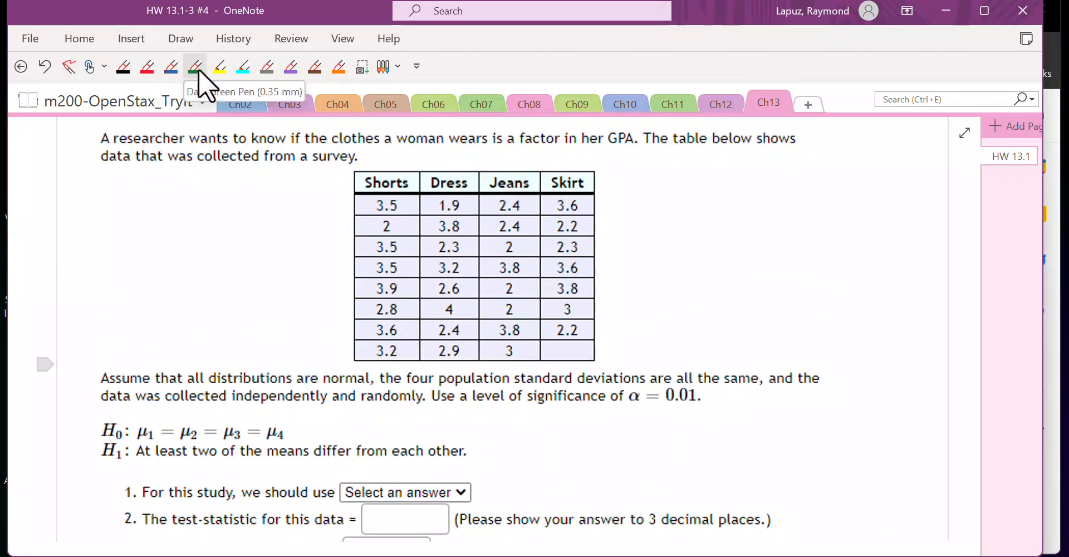
click(147, 66)
scroll(353, 235, down, 6)
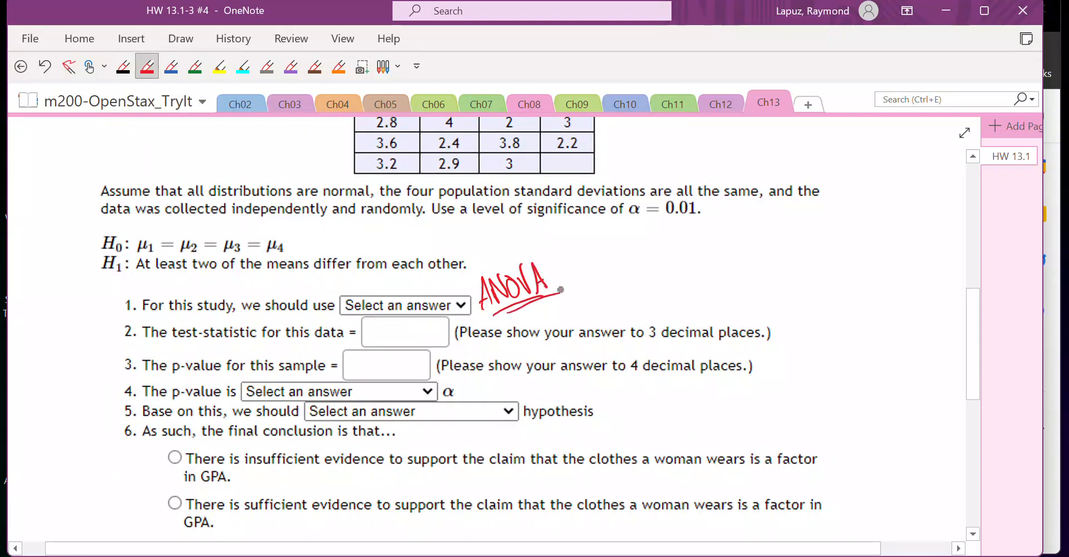
key(Escape)
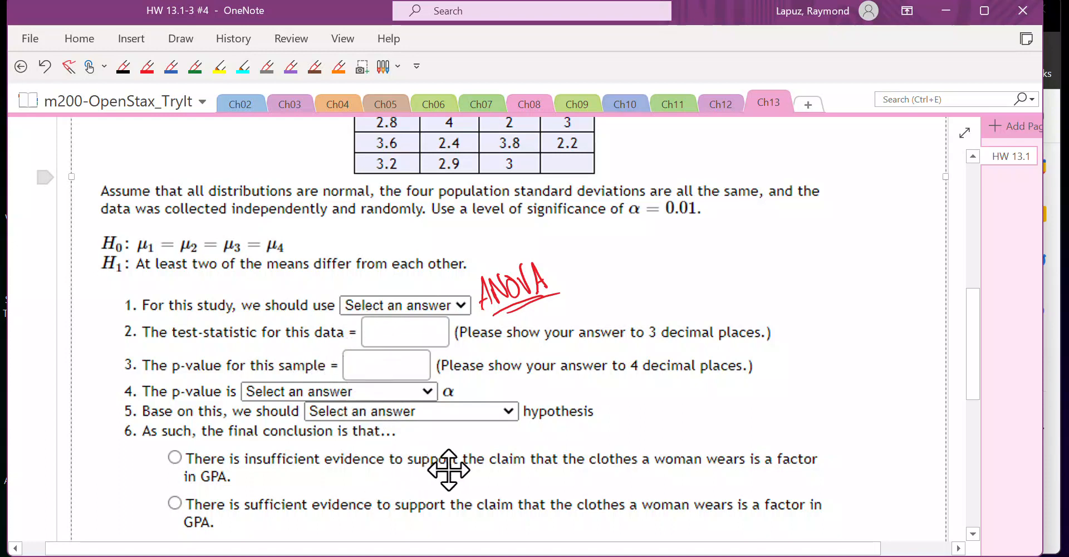
- Switch to the Google Sheets window holding the copied GPA data and maximize it
click(1057, 119)
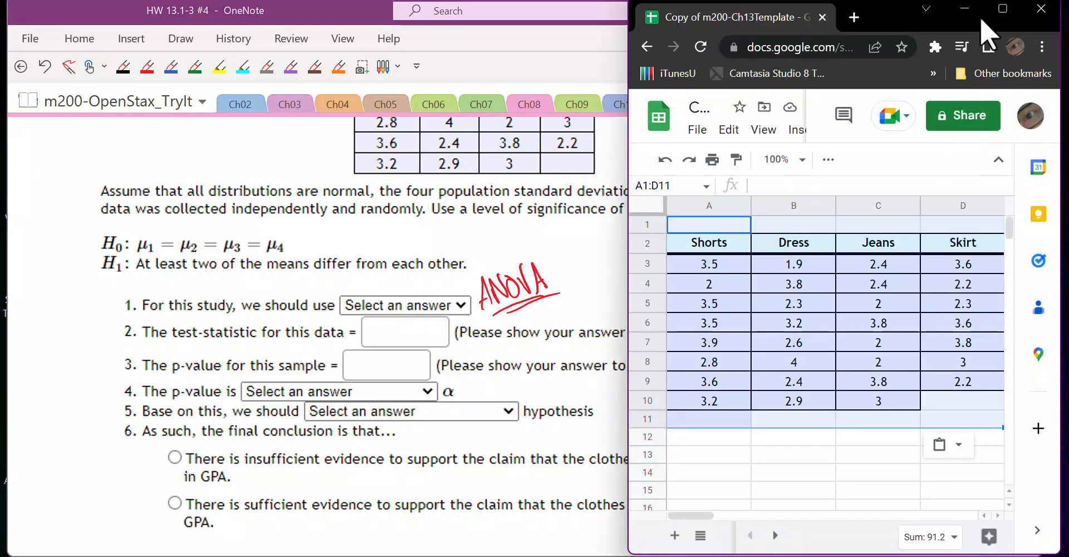
mouse_move(1004, 8)
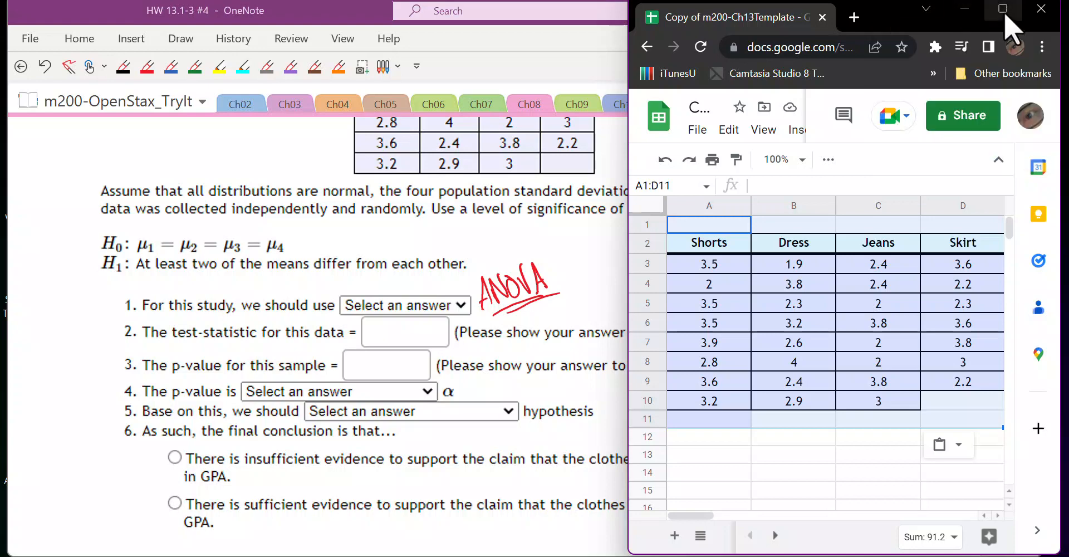
click(1003, 9)
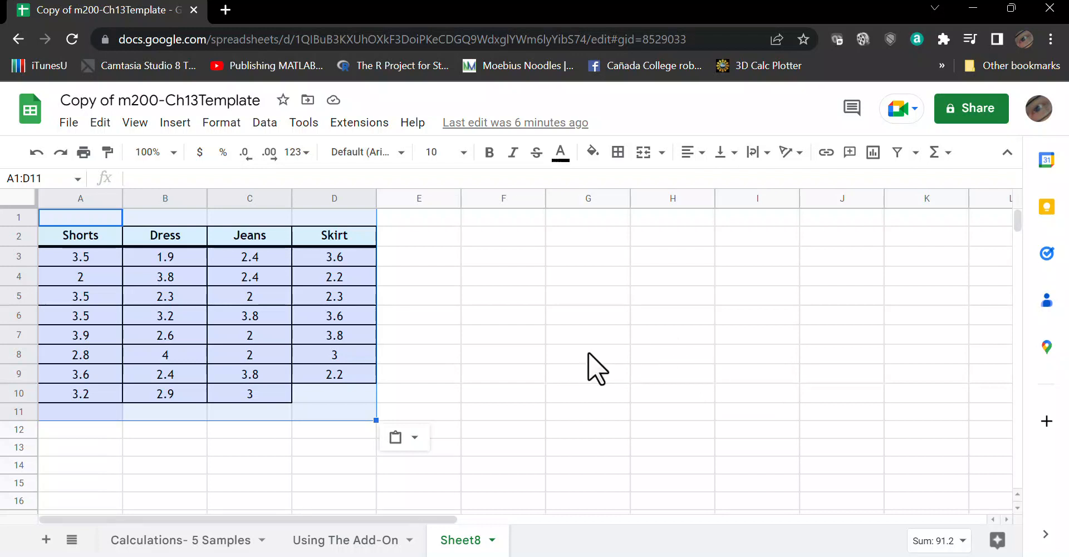
- Search the Google Workspace Marketplace for the XLMiner Analysis ToolPak add-on and open its listing
click(354, 123)
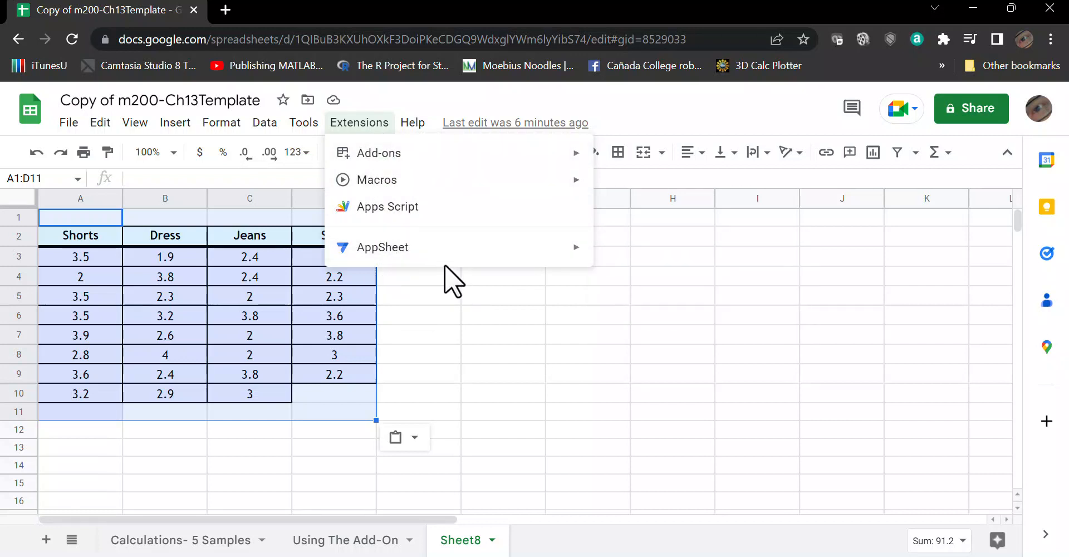
mouse_move(440, 247)
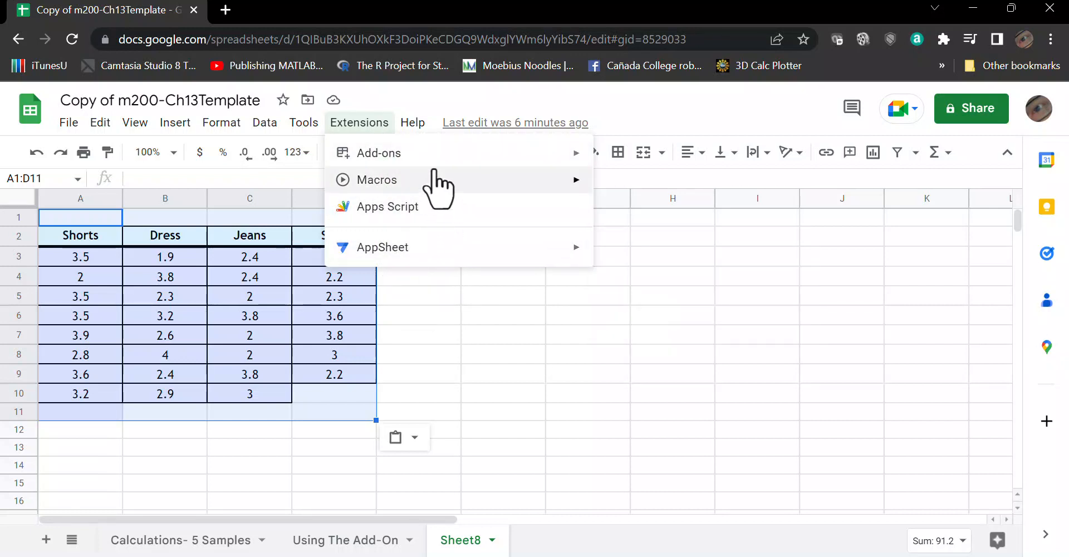
mouse_move(417, 160)
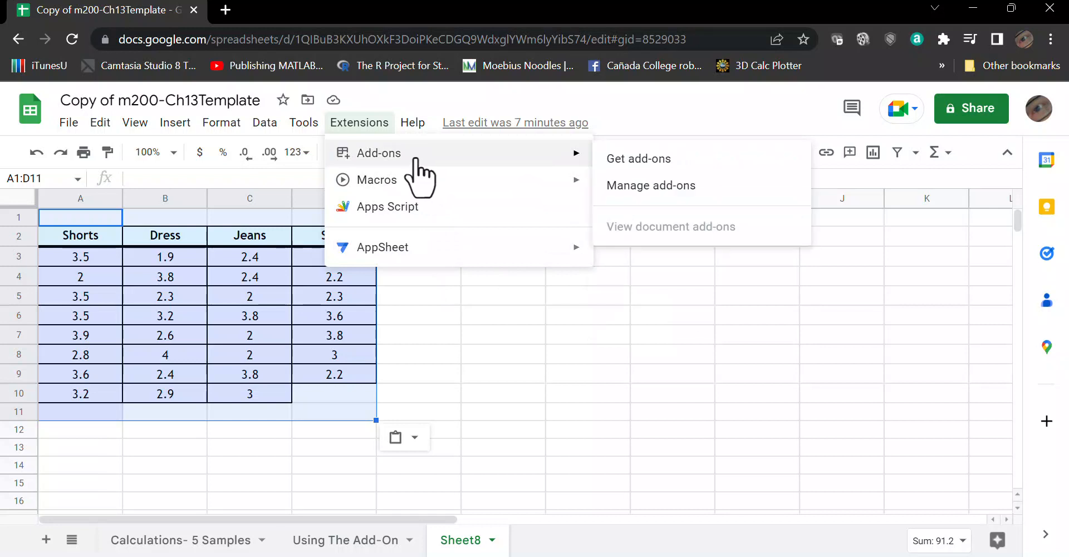
click(623, 160)
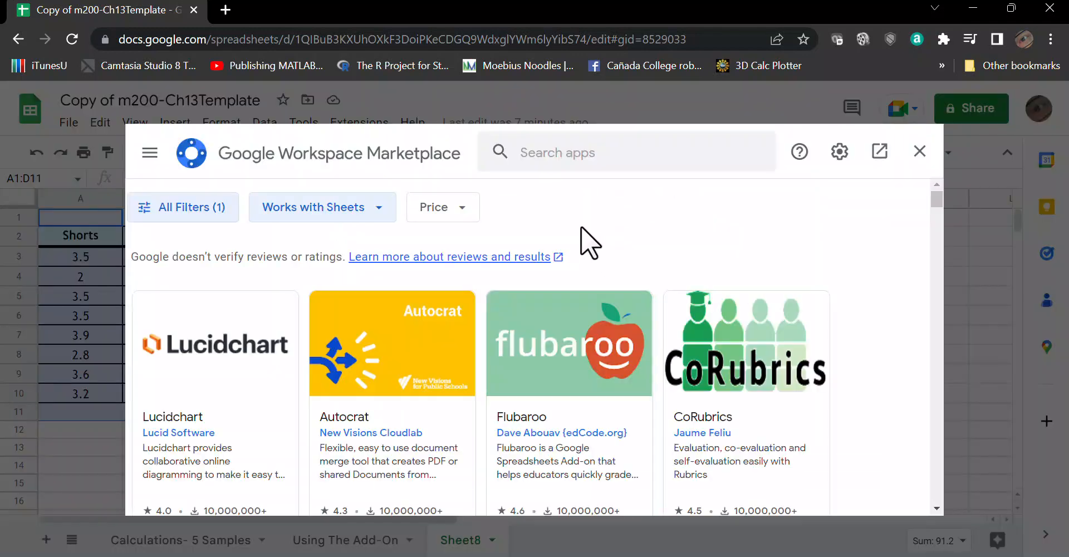
click(605, 153)
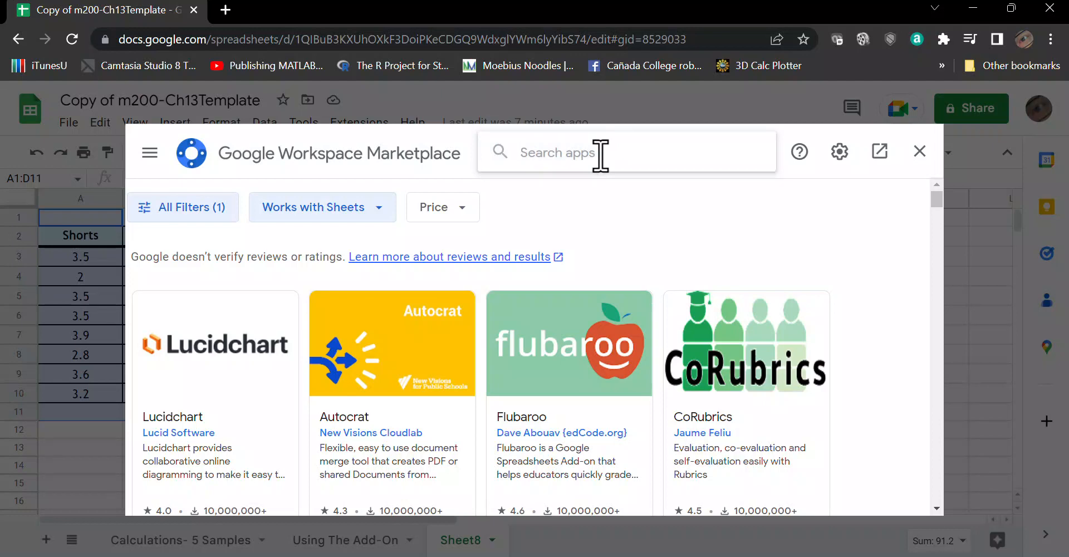
text(x)
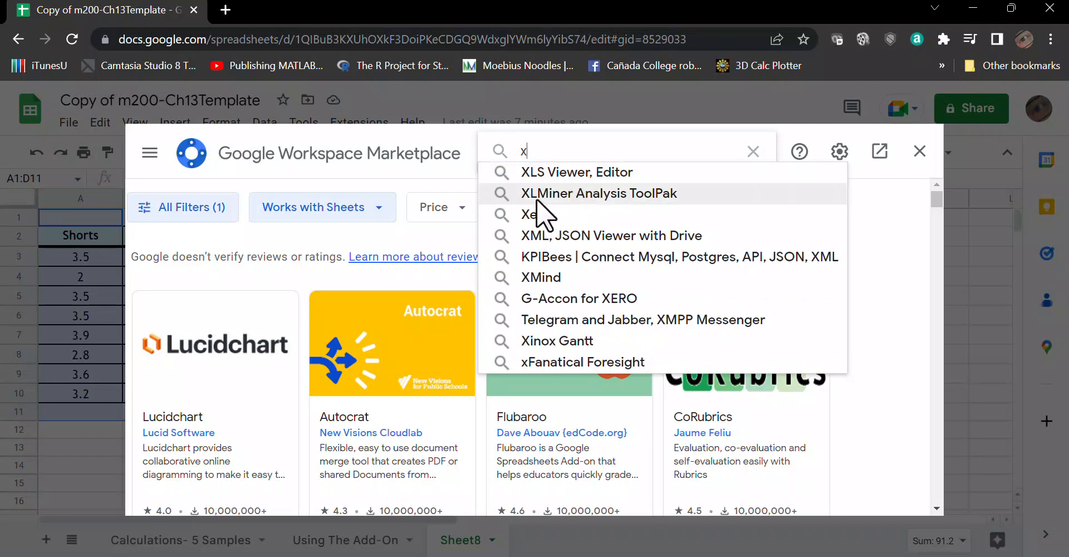
click(584, 195)
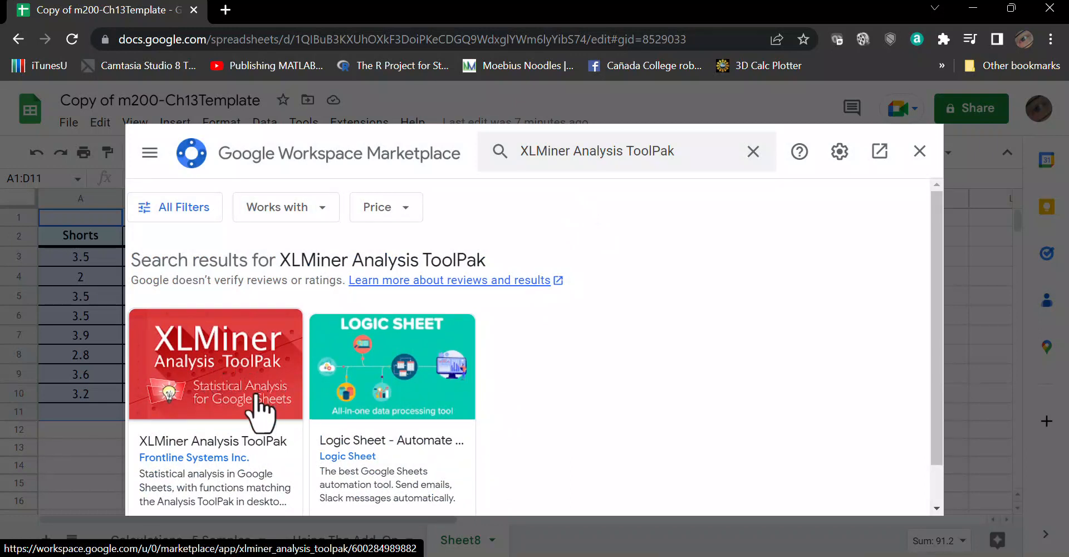
scroll(256, 403, down, 1)
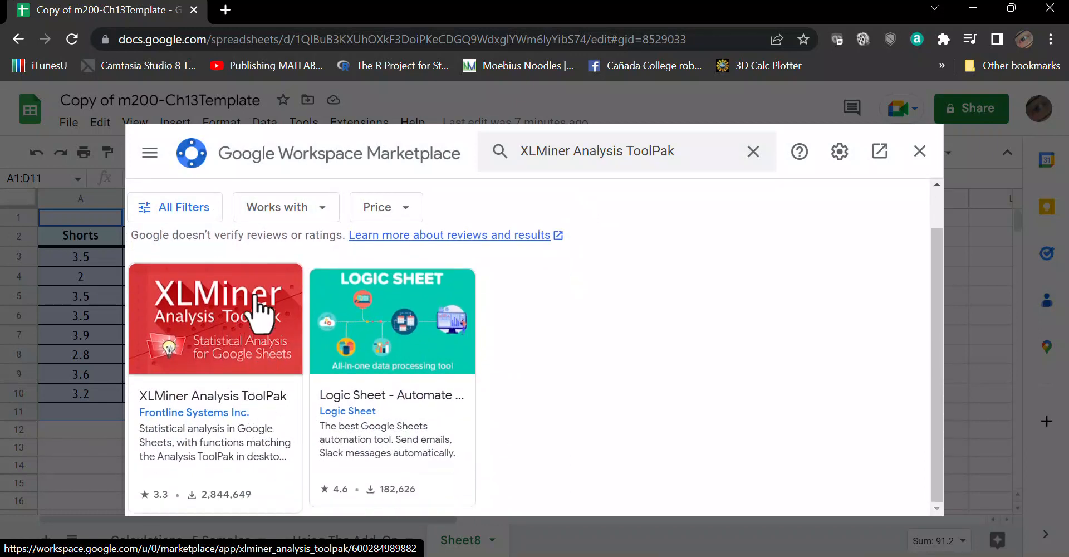
click(215, 318)
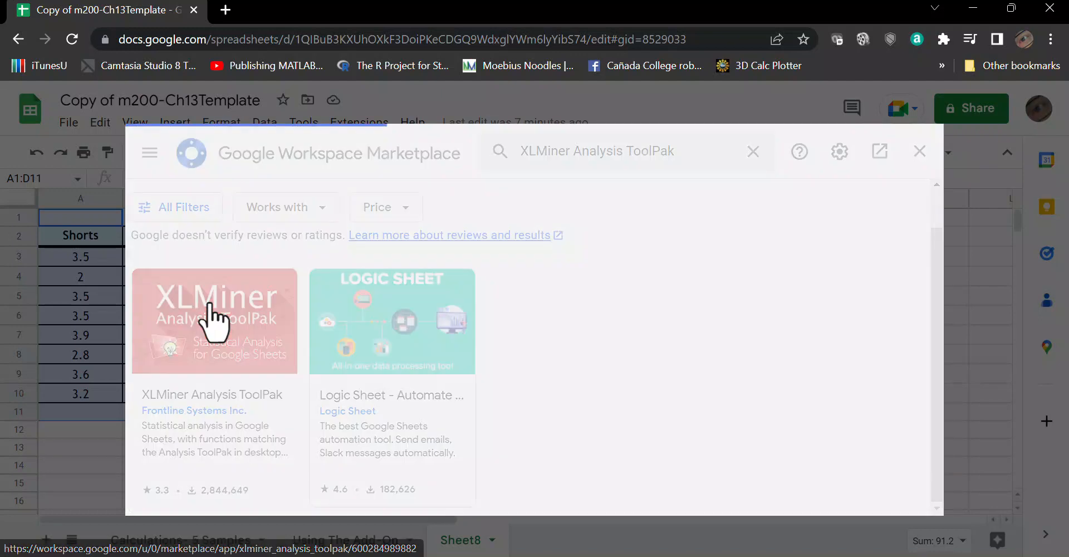
- Install XLMiner Analysis ToolPak, allowing it access to the existing Google account, and close the marketplace
click(749, 278)
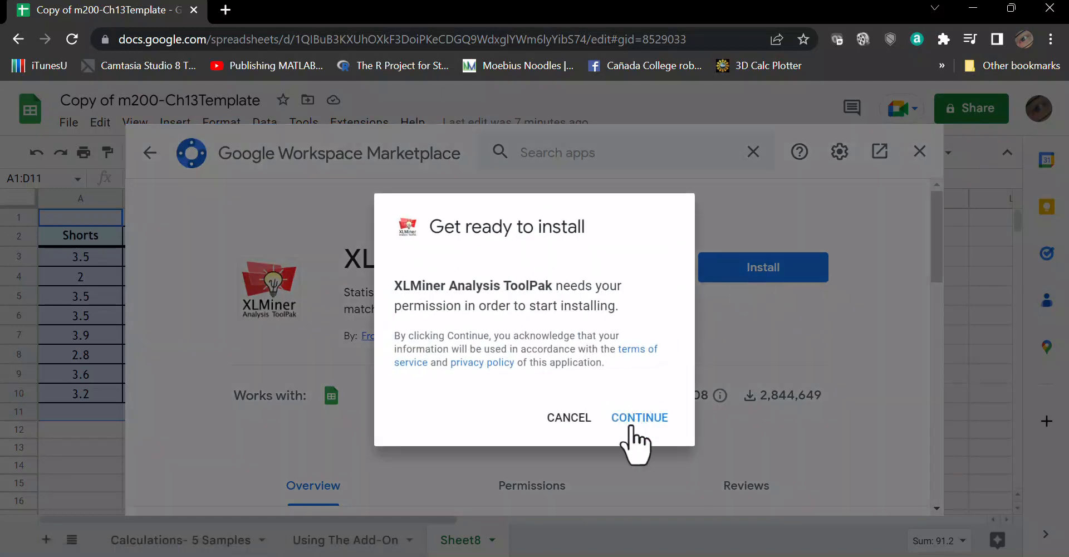
click(633, 425)
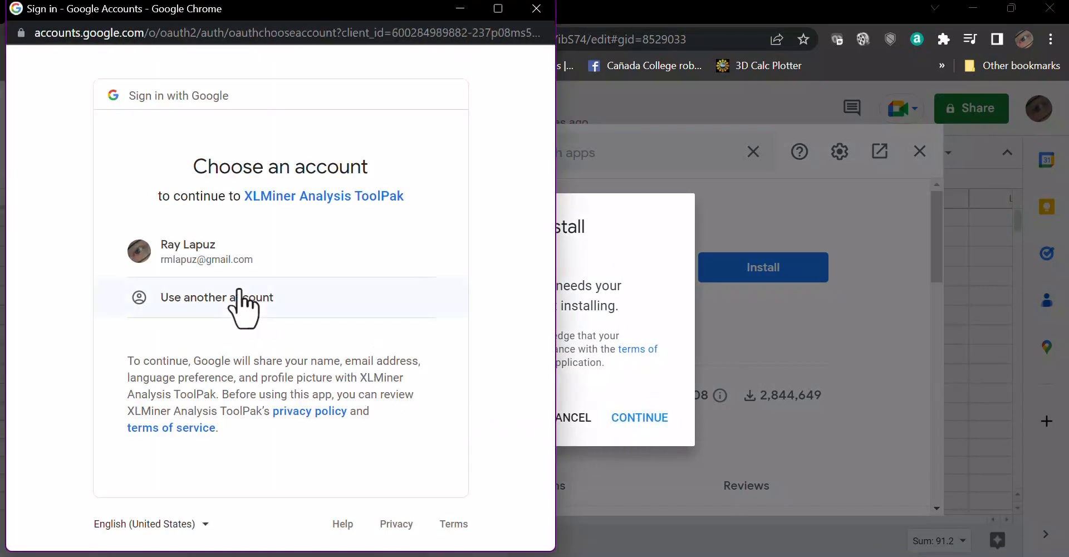
click(220, 254)
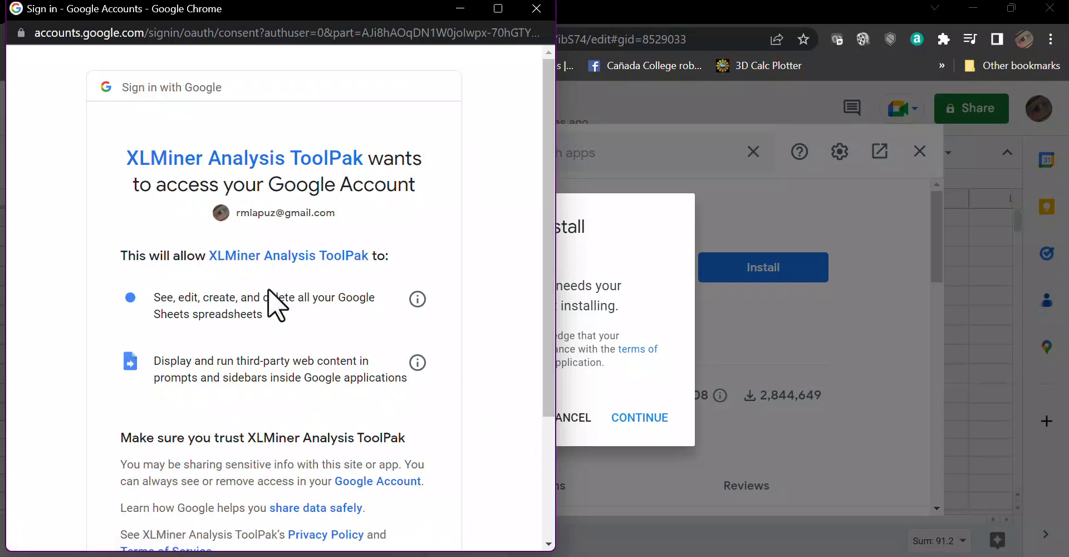
scroll(449, 390, down, 3)
click(323, 432)
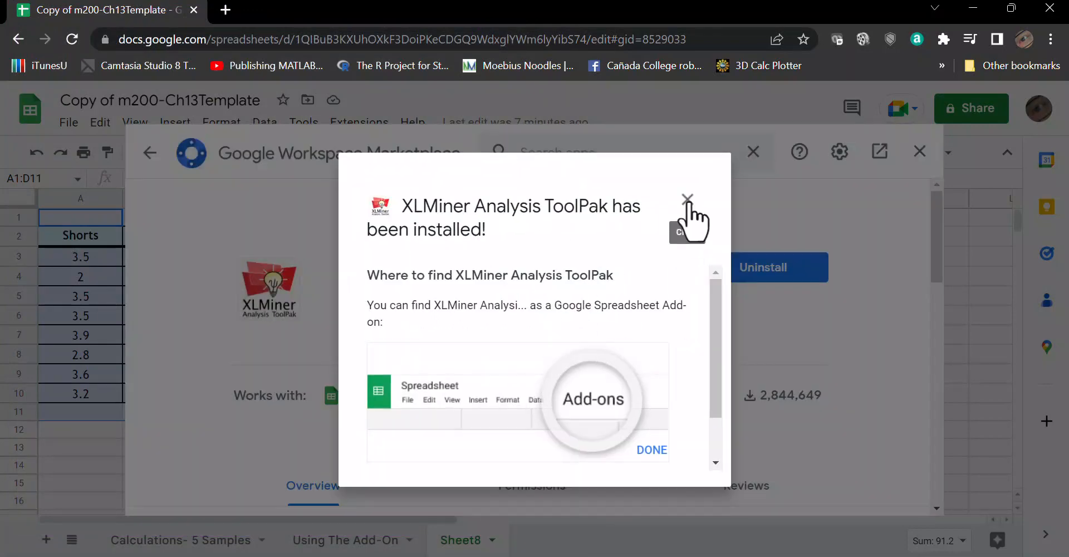
click(652, 450)
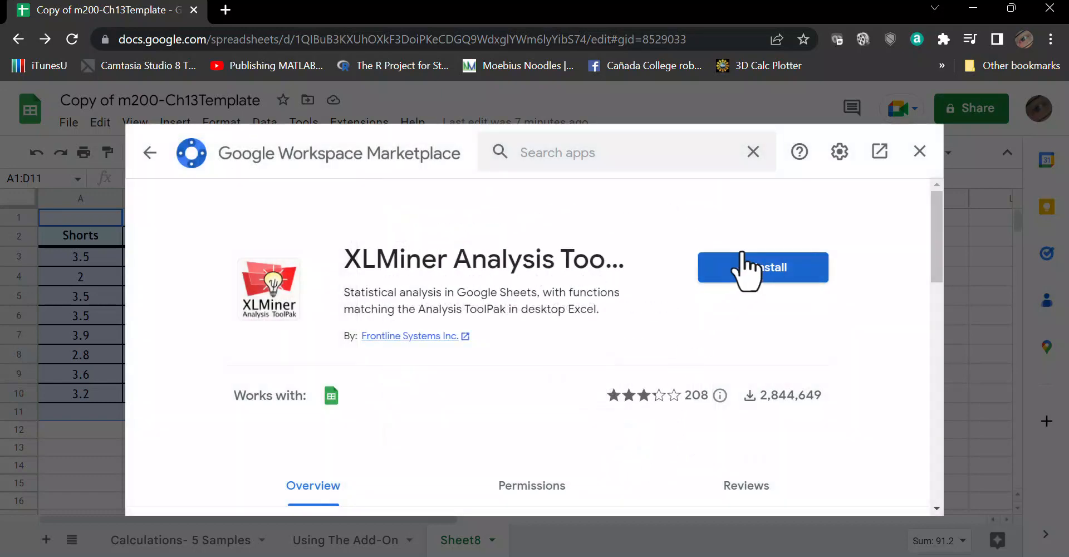
click(920, 151)
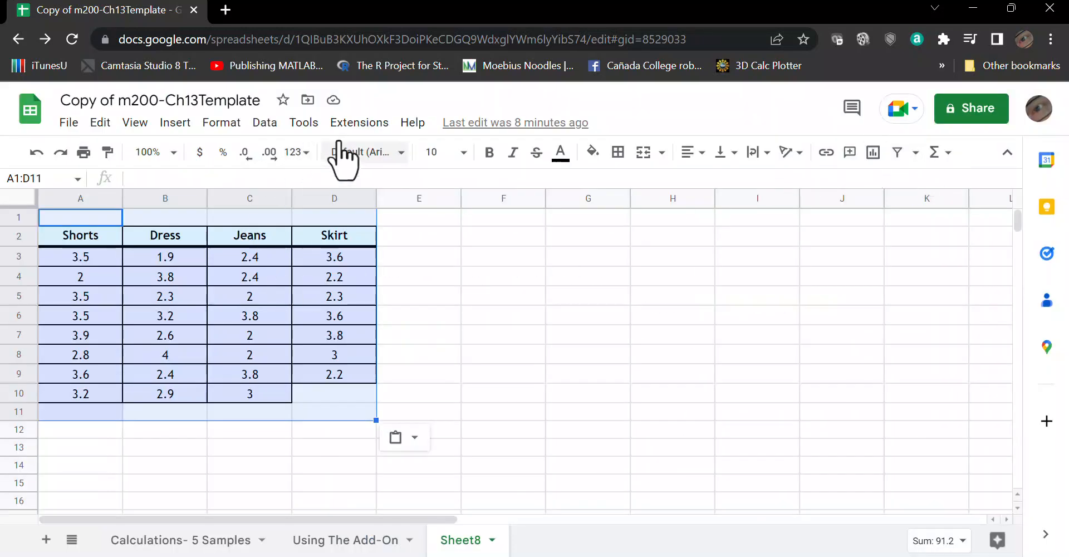
- Start the XLMiner Analysis ToolPak extension in the spreadsheet
click(370, 124)
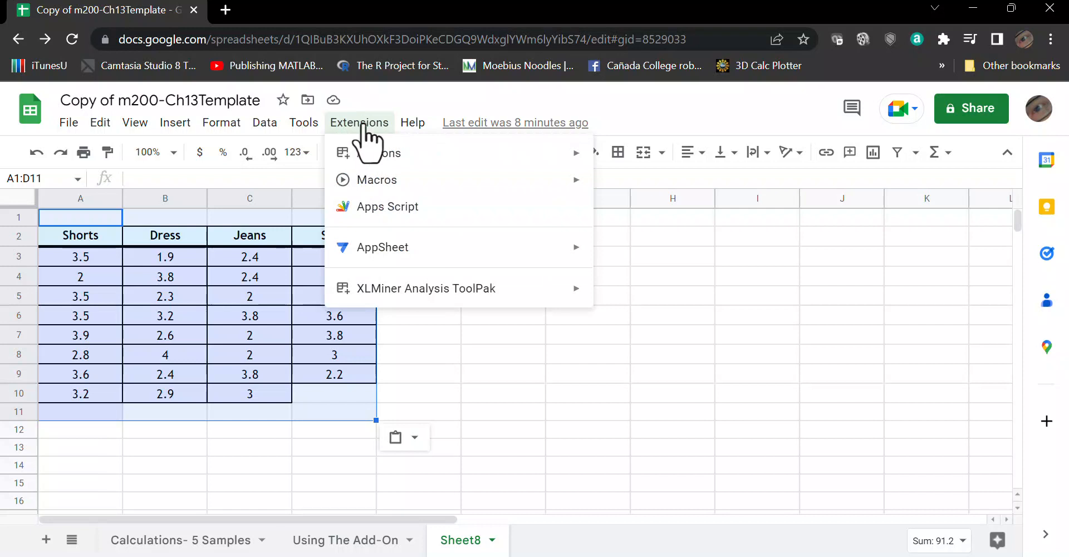
mouse_move(398, 288)
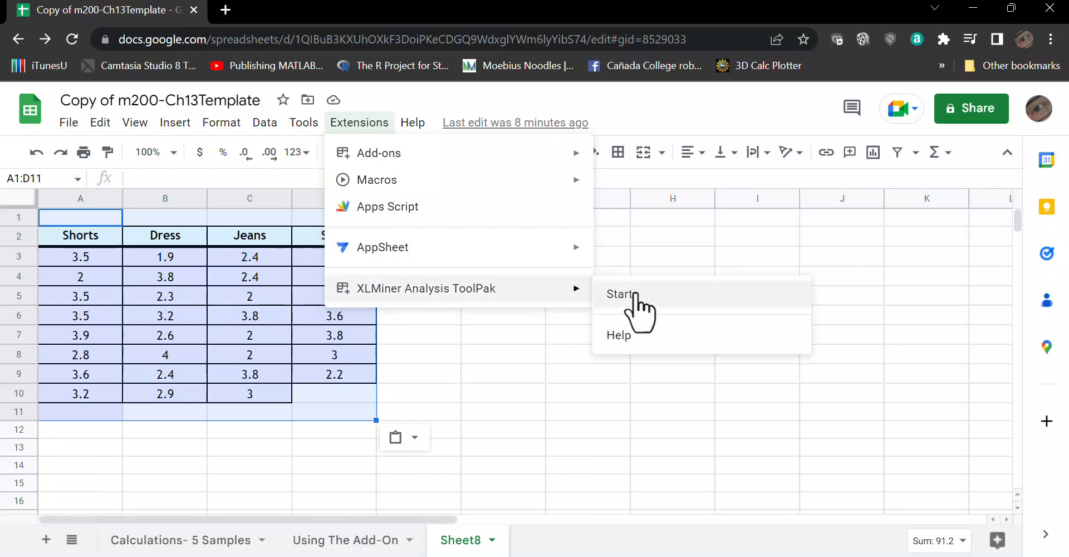
click(634, 296)
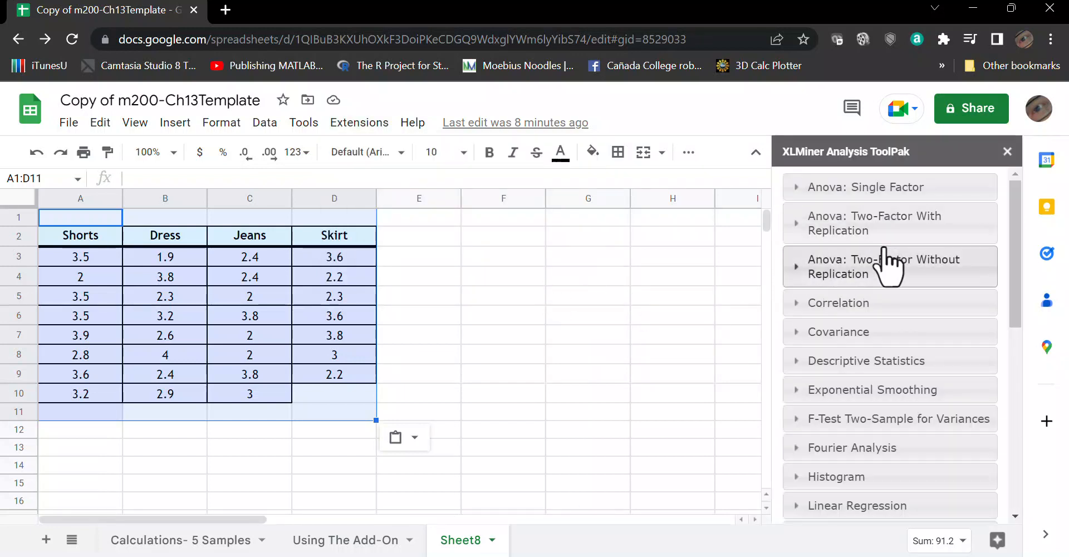
- Examine the full list of statistical analyses offered by XLMiner Analysis ToolPak
scroll(898, 331, down, 4)
scroll(905, 362, down, 5)
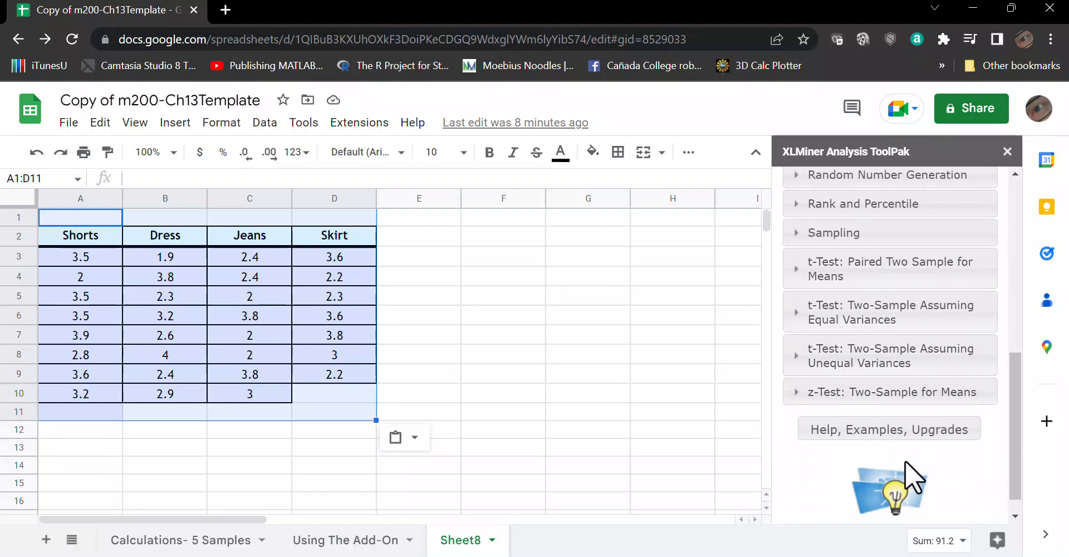
scroll(904, 460, up, 2)
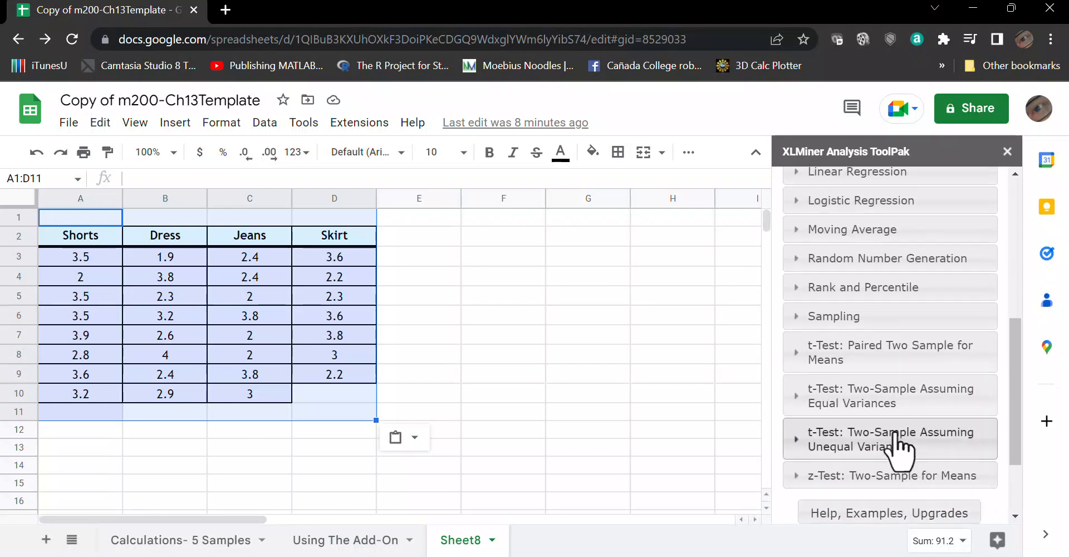
scroll(865, 440, up, 3)
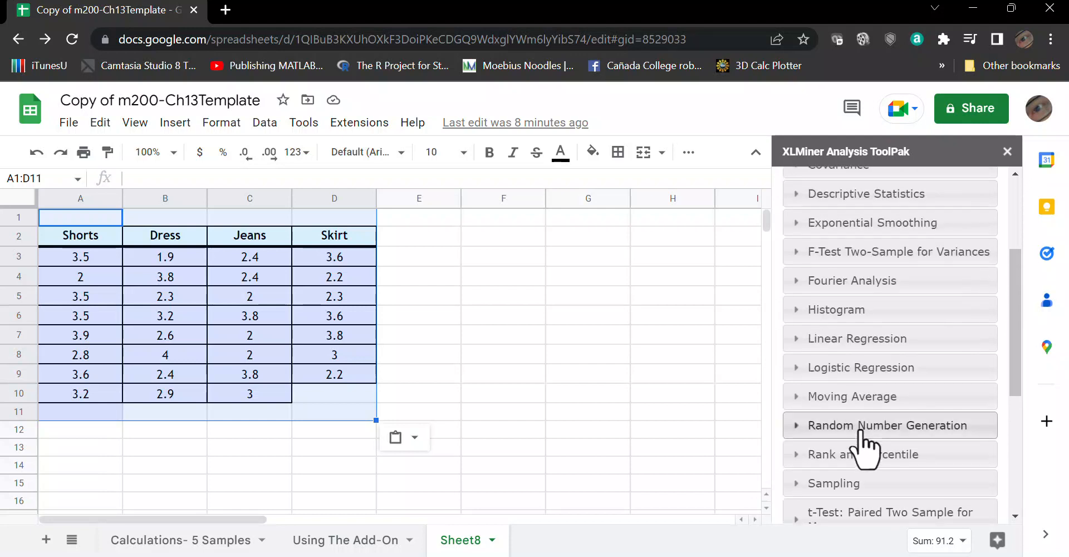
scroll(865, 451, up, 2)
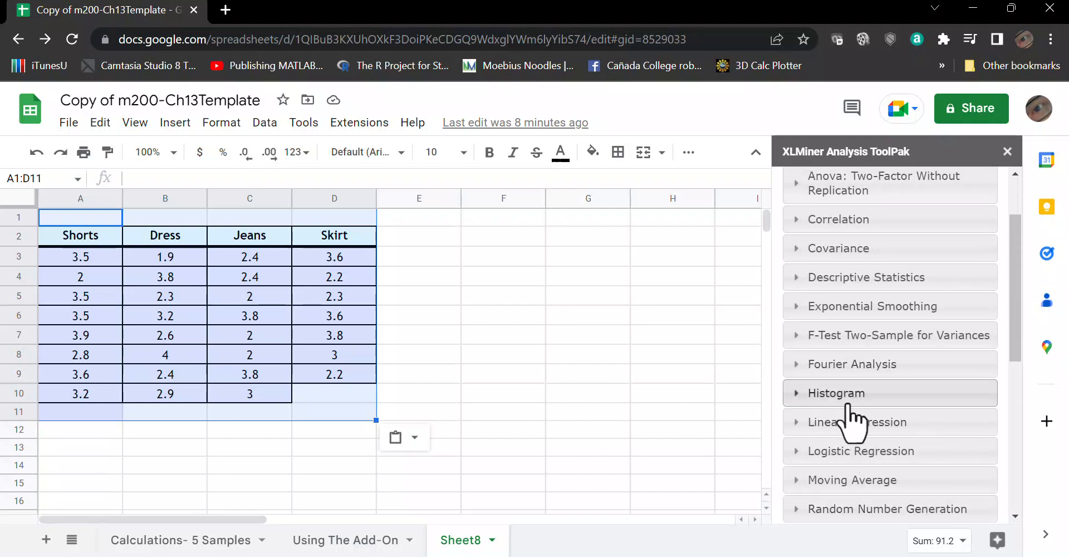
scroll(839, 412, down, 5)
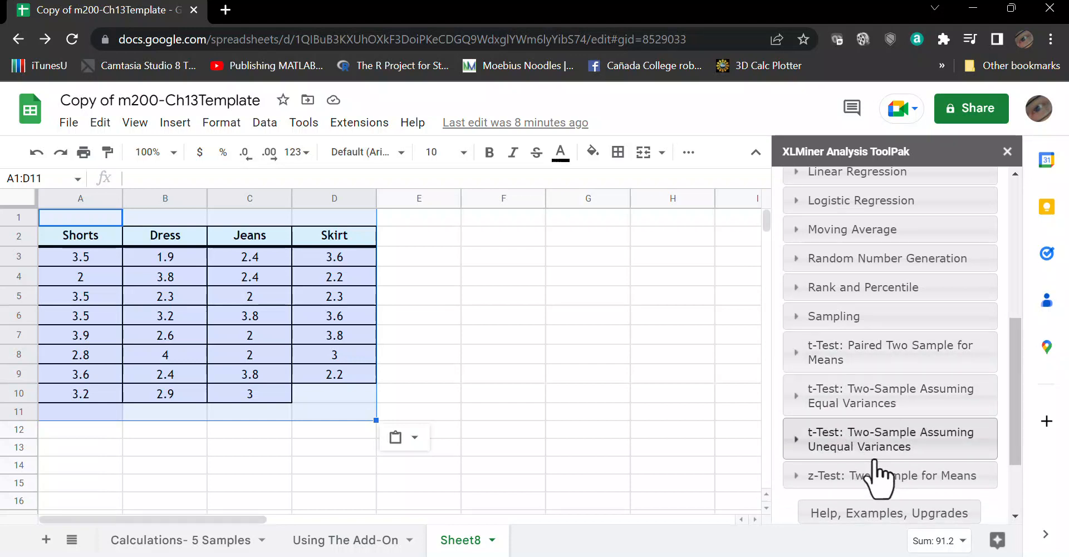
scroll(881, 477, down, 2)
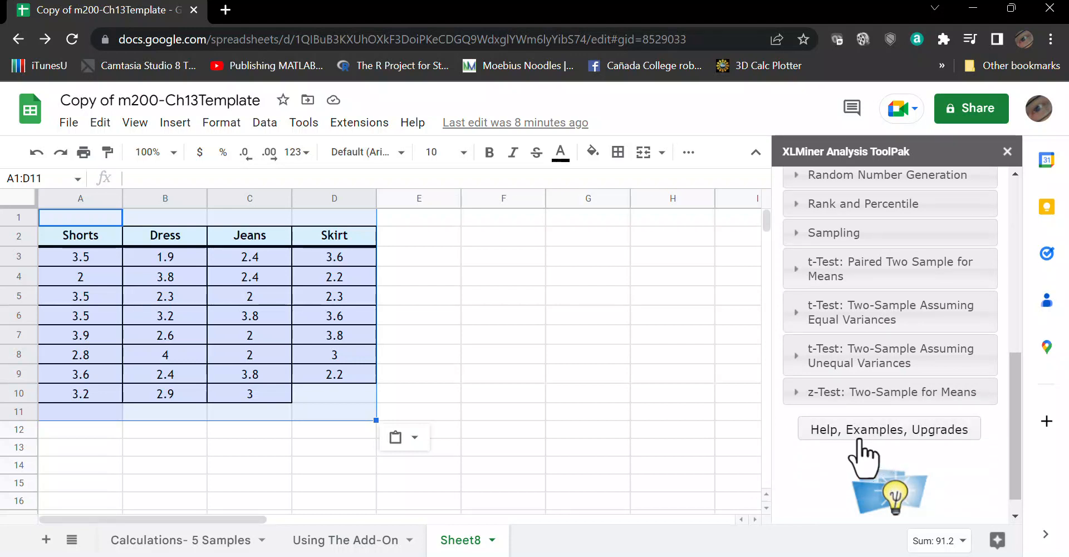
scroll(914, 377, up, 8)
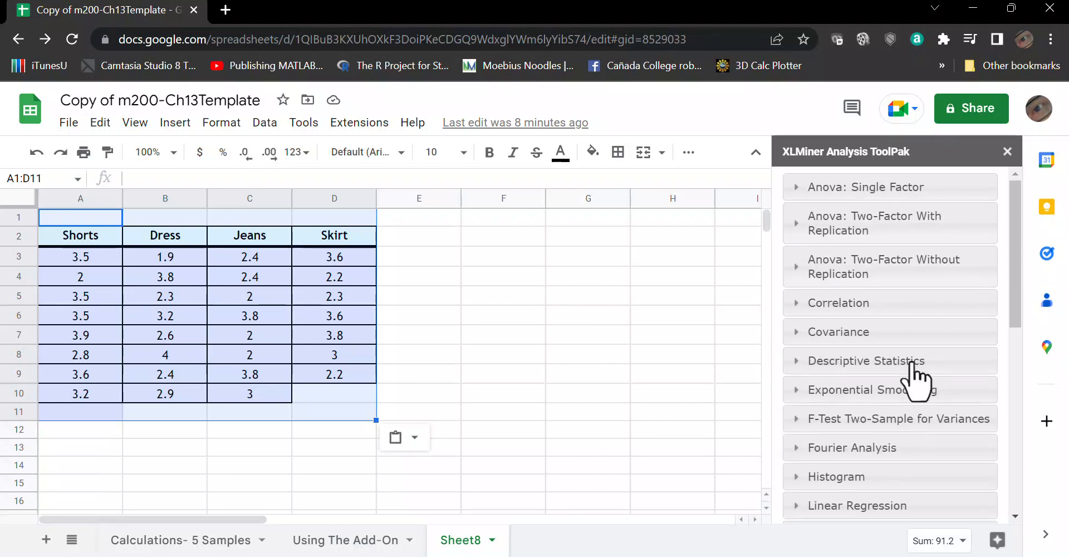
- Set up a single-factor ANOVA with the GPA data in A3:D10 as the input range, grouped by columns
click(800, 189)
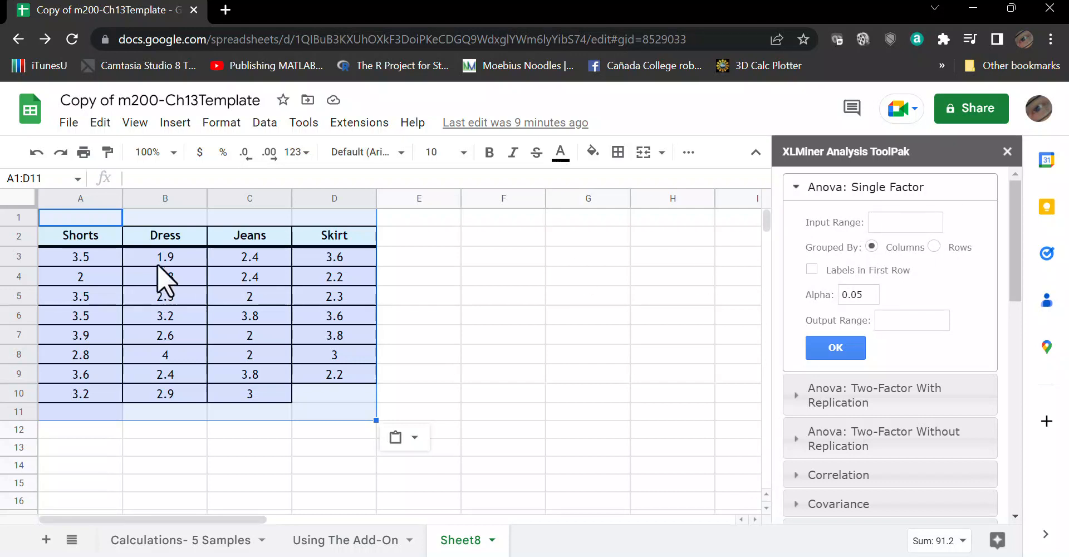
click(81, 256)
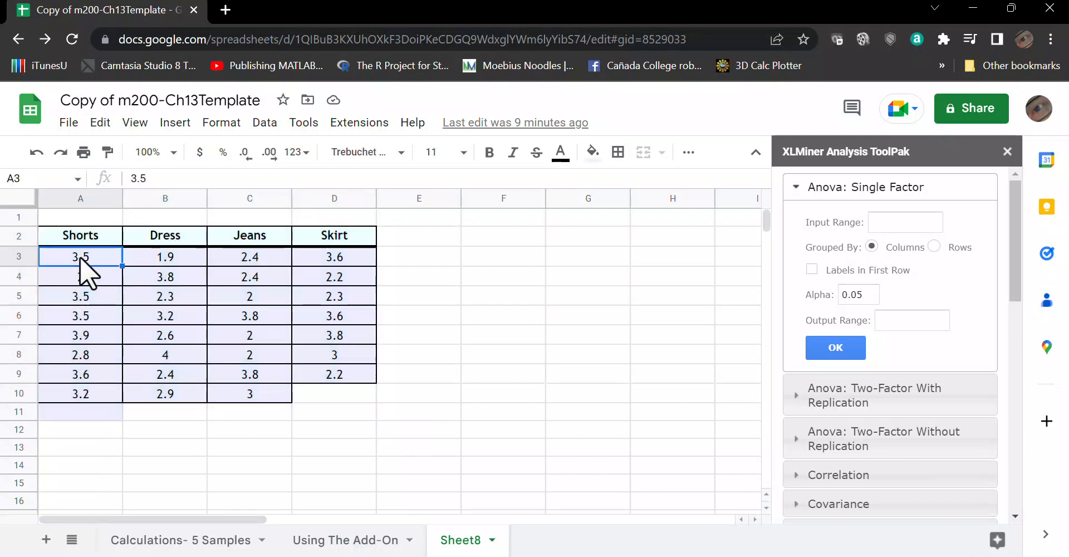
drag(79, 256, 336, 386)
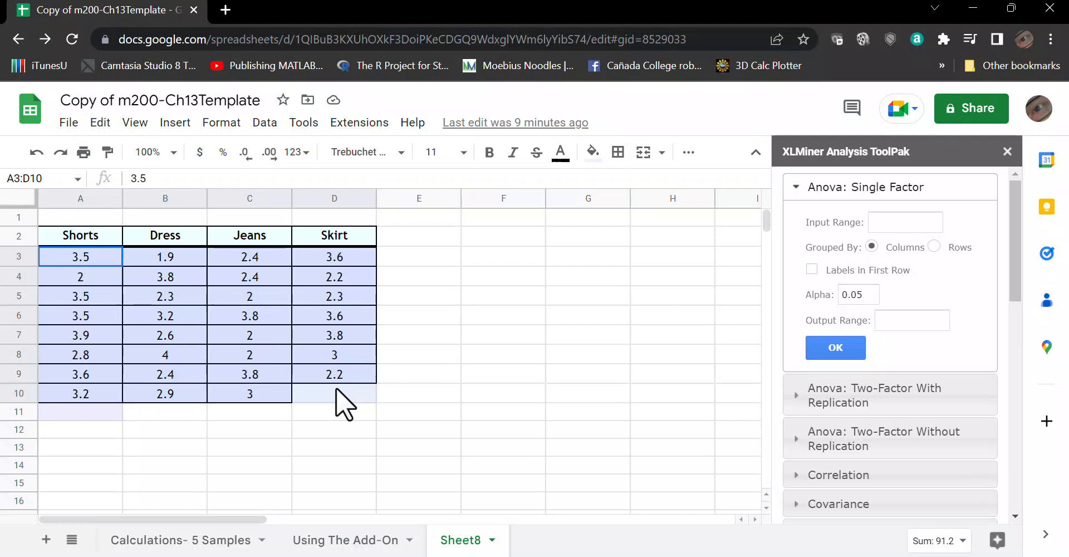
drag(336, 387, 336, 387)
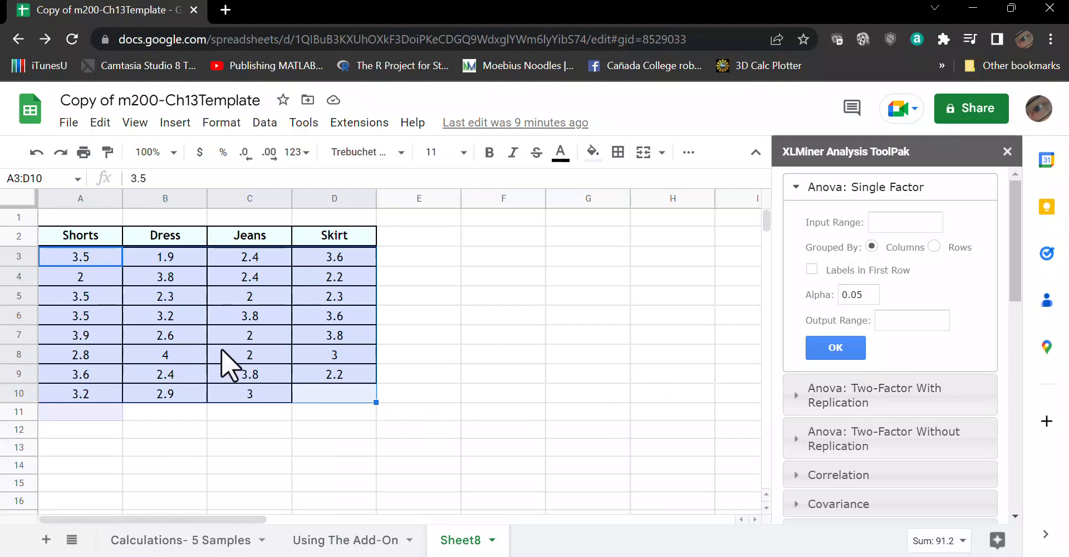
click(895, 226)
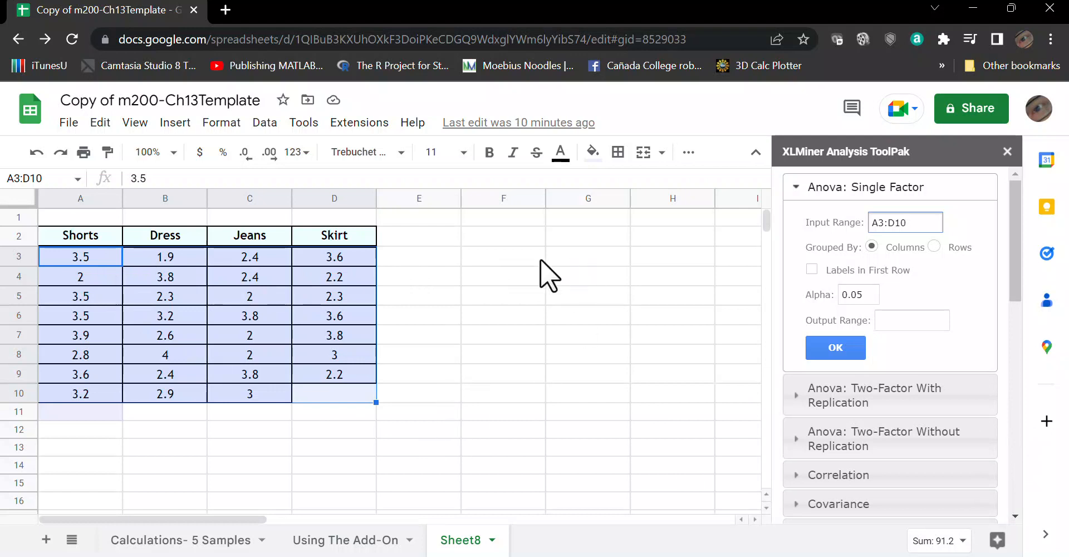
- Set the ANOVA output range to B13 and run the analysis with alpha 0.05
click(152, 449)
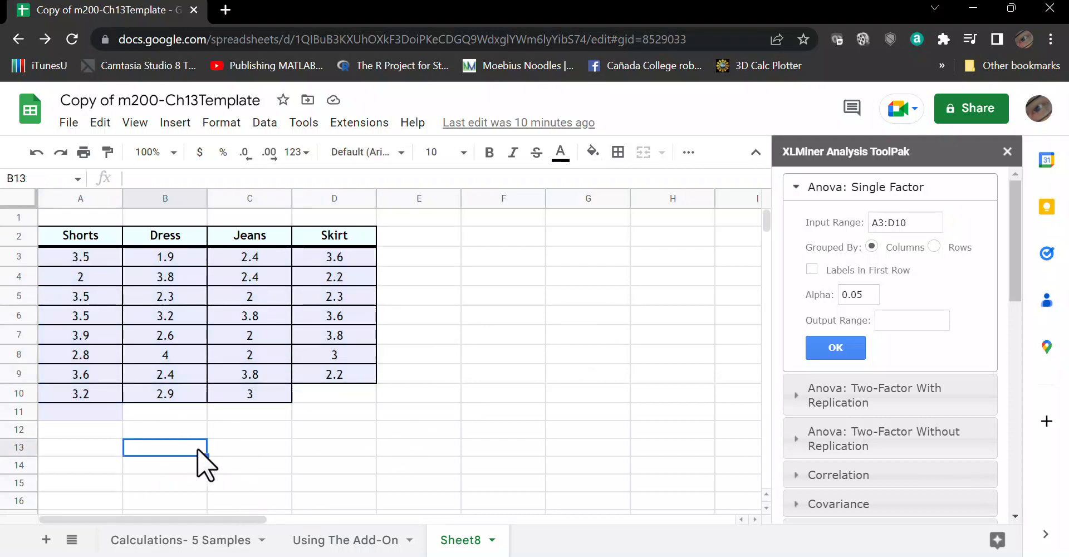
scroll(300, 436, down, 1)
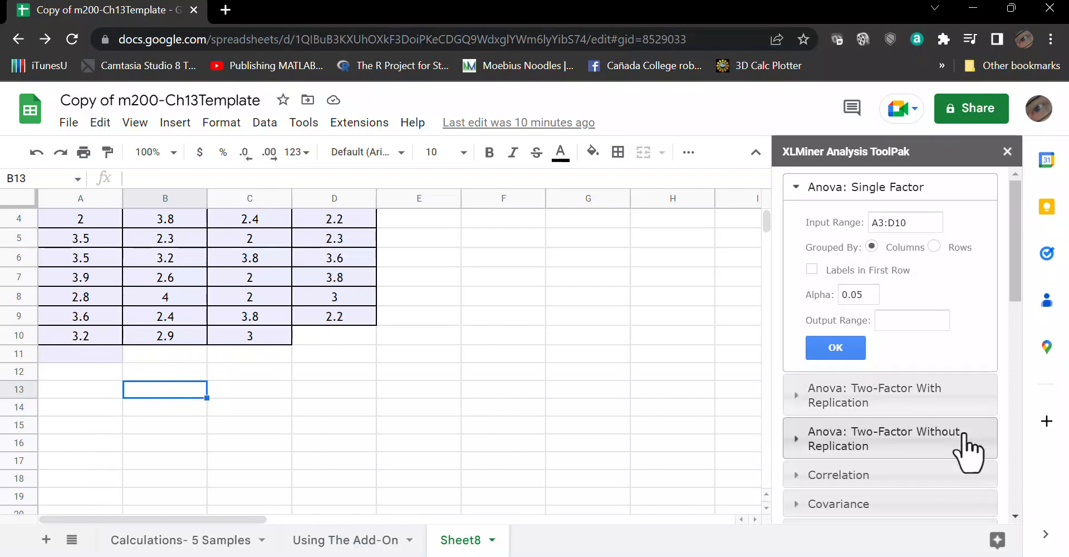
click(919, 322)
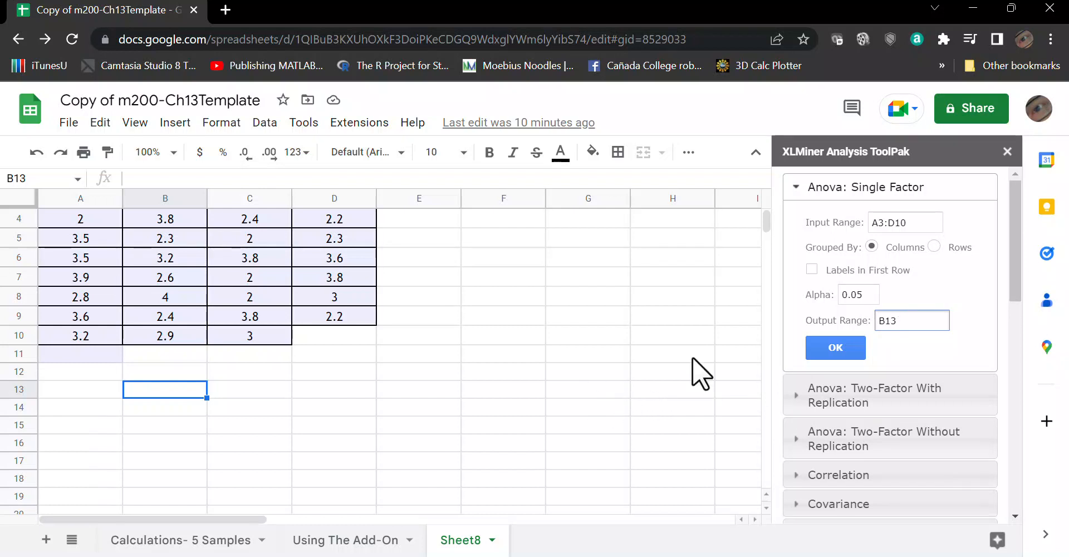
click(847, 346)
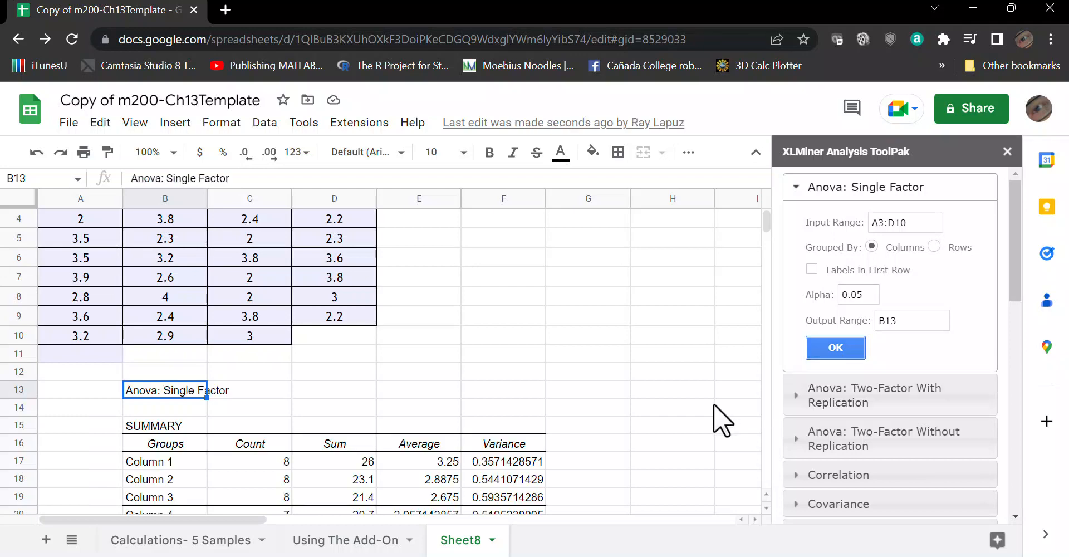
- Review the summary and ANOVA tables, and shade the F statistic in F25 light yellow
scroll(713, 398, down, 2)
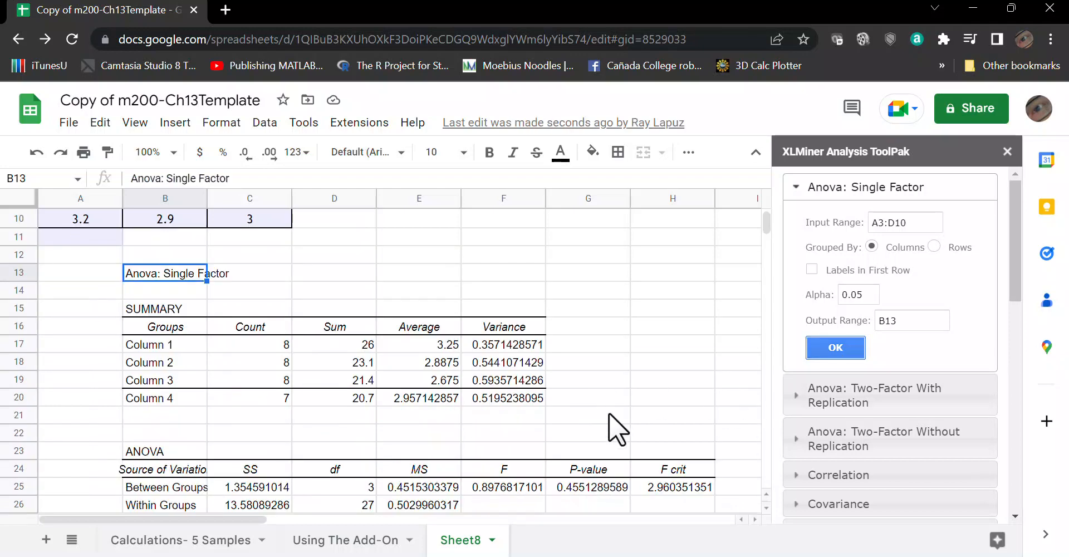
scroll(192, 308, down, 1)
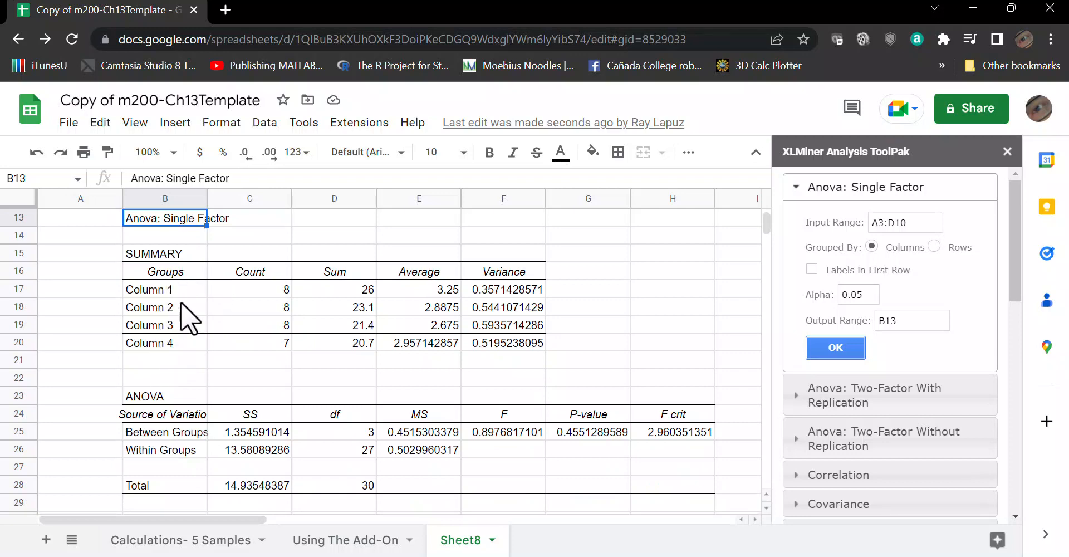
scroll(206, 319, up, 4)
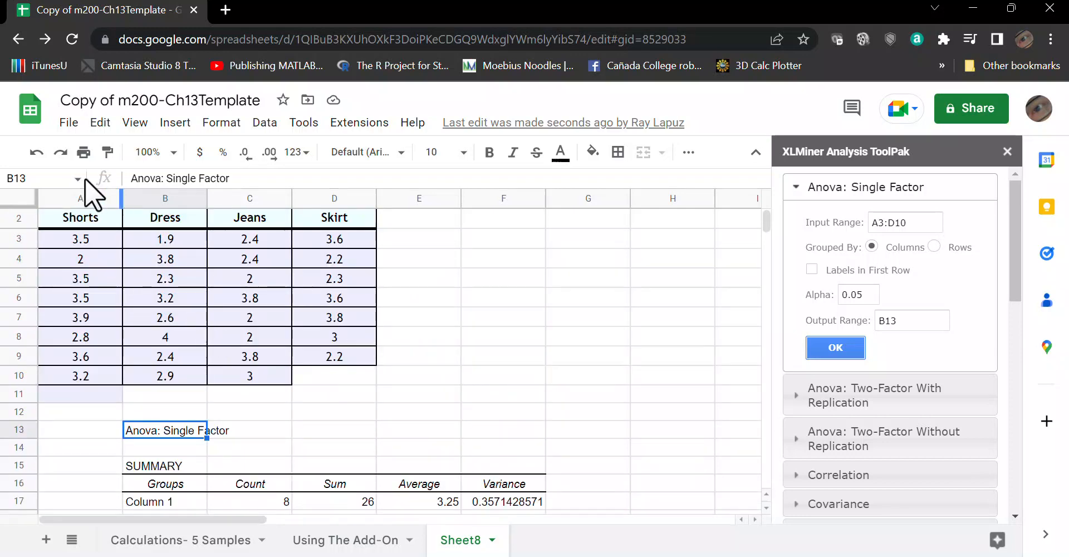
scroll(365, 376, down, 2)
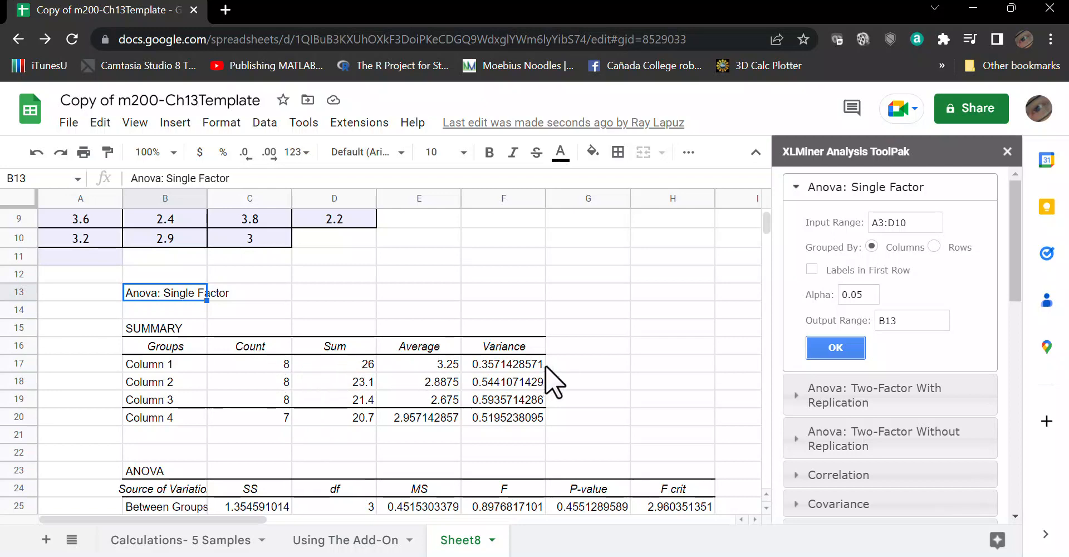
scroll(545, 365, down, 2)
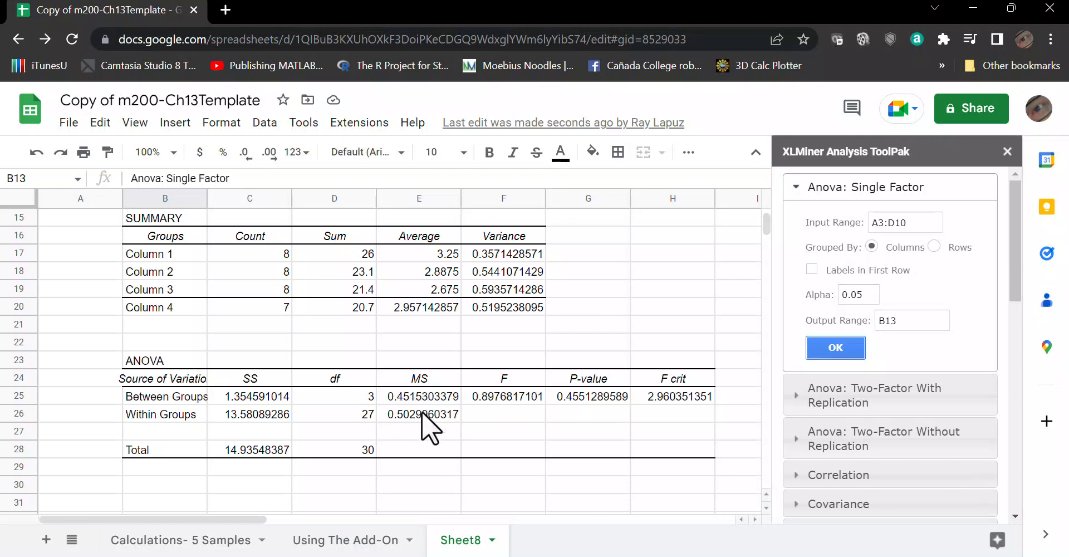
click(502, 397)
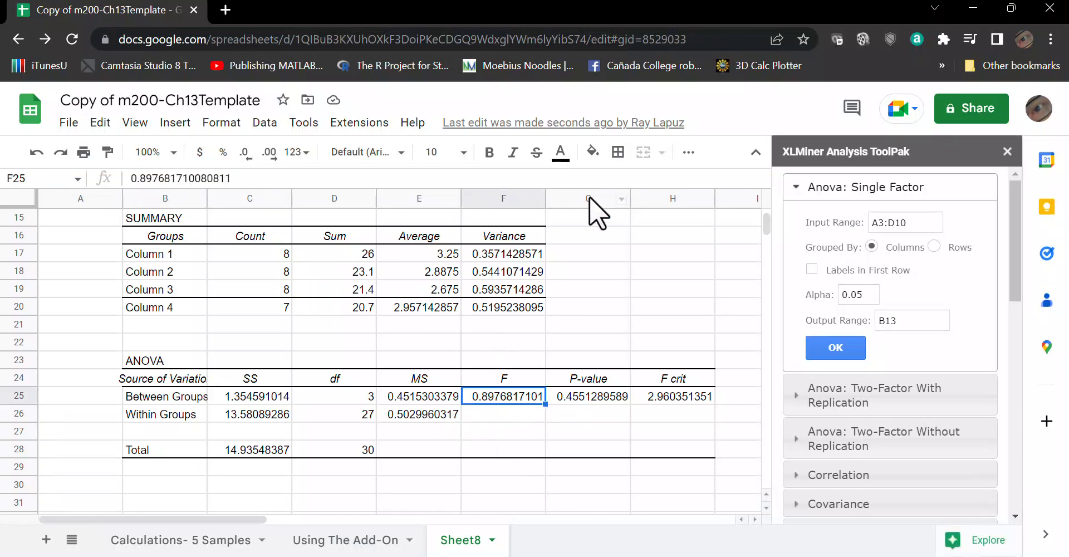
click(596, 157)
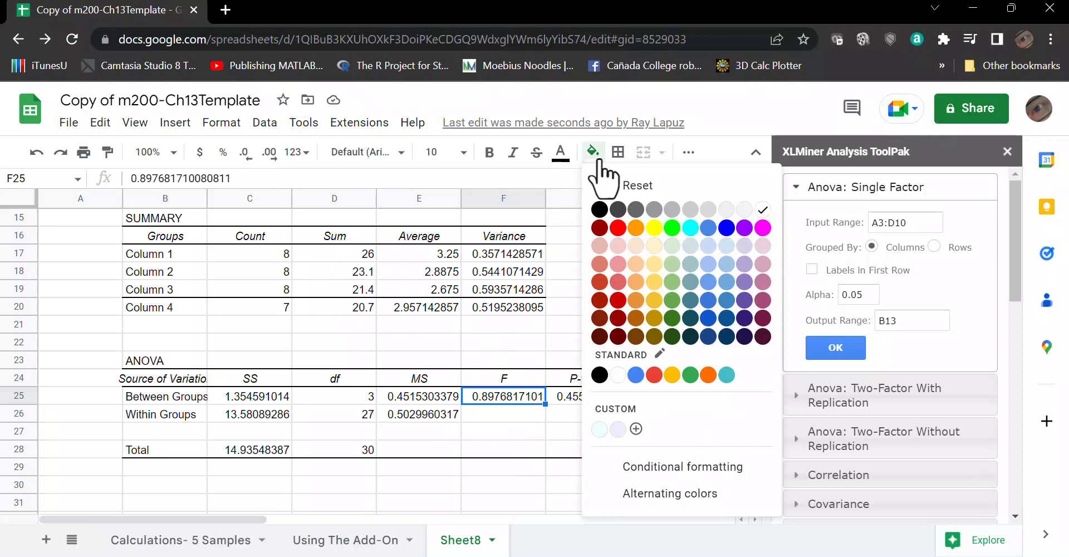
click(658, 254)
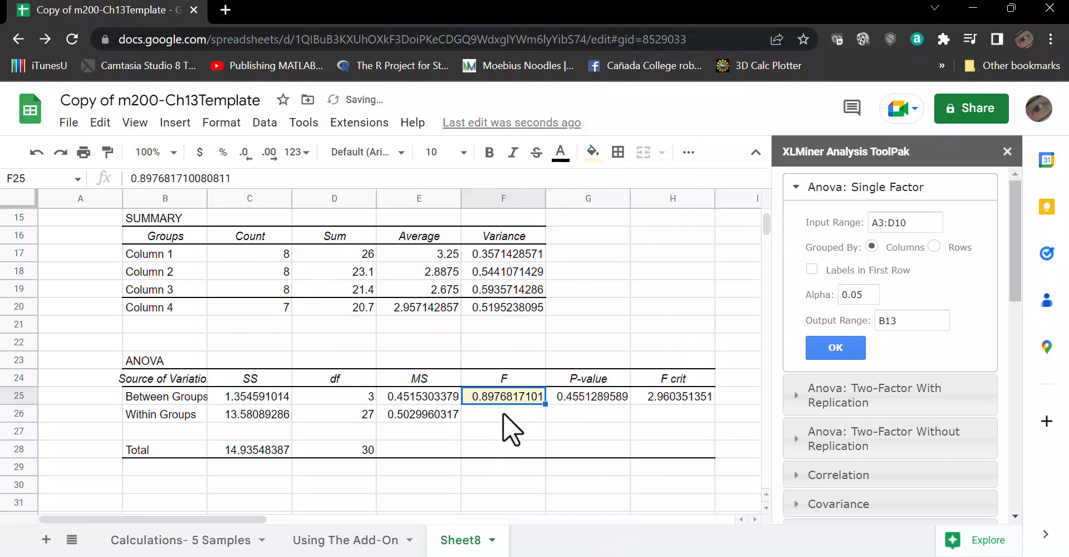
- Shade the P-value in cell G25 light orange
click(583, 397)
click(597, 158)
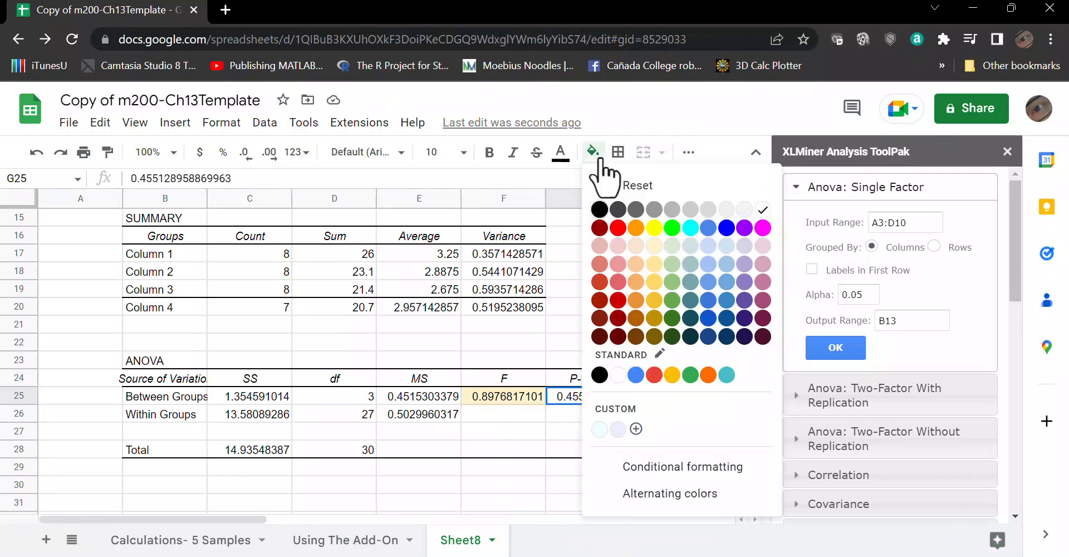
click(636, 245)
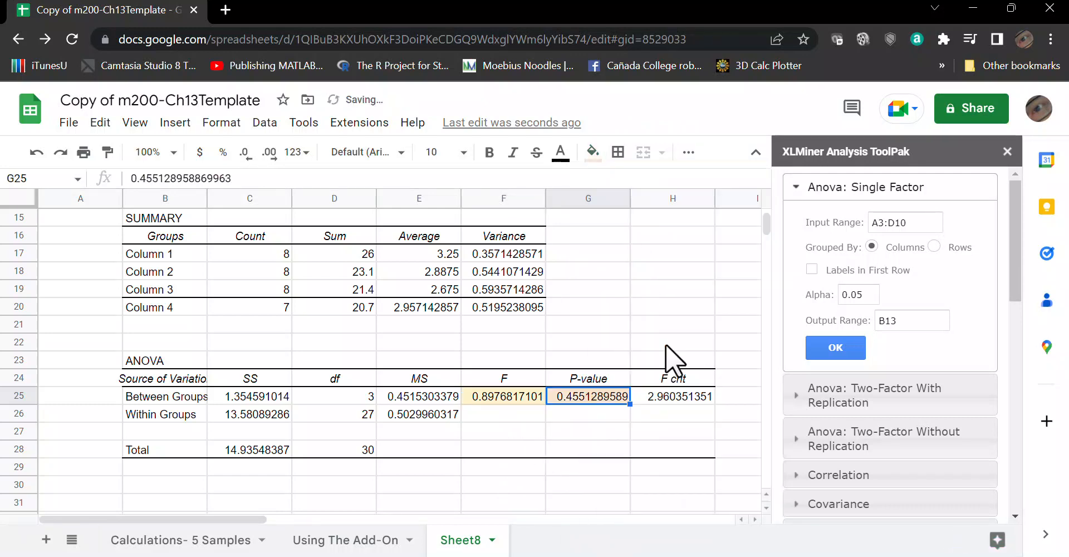
click(619, 419)
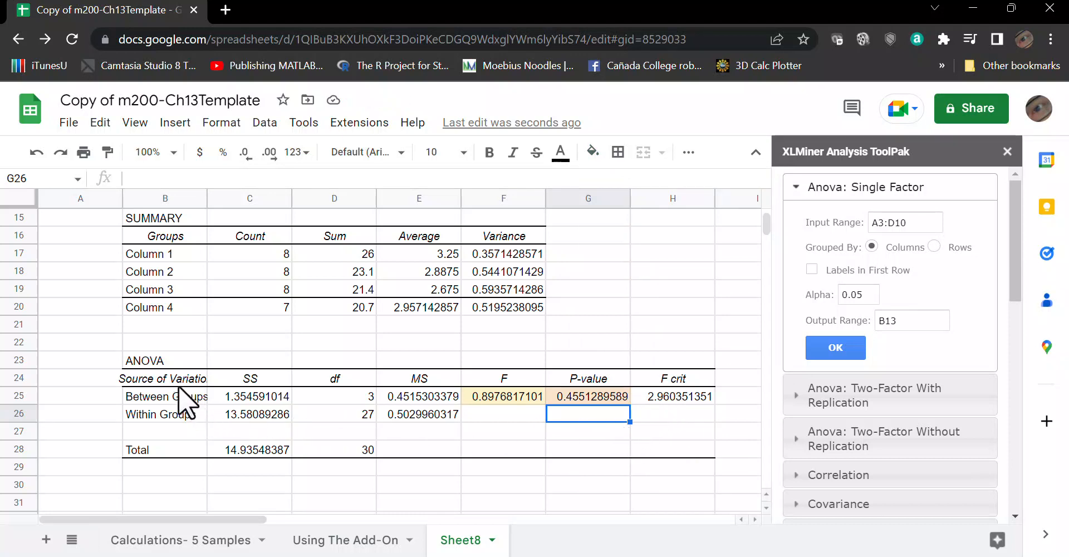
- Capture a screen snip of the ANOVA table from B23 to G28, through the P-value column
drag(173, 358, 580, 452)
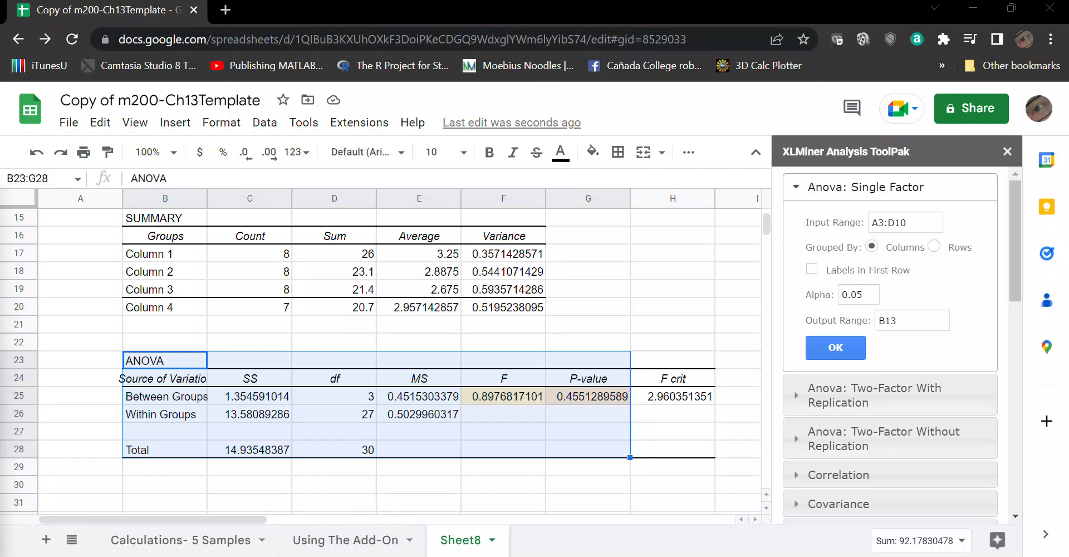
key(super+shift+s)
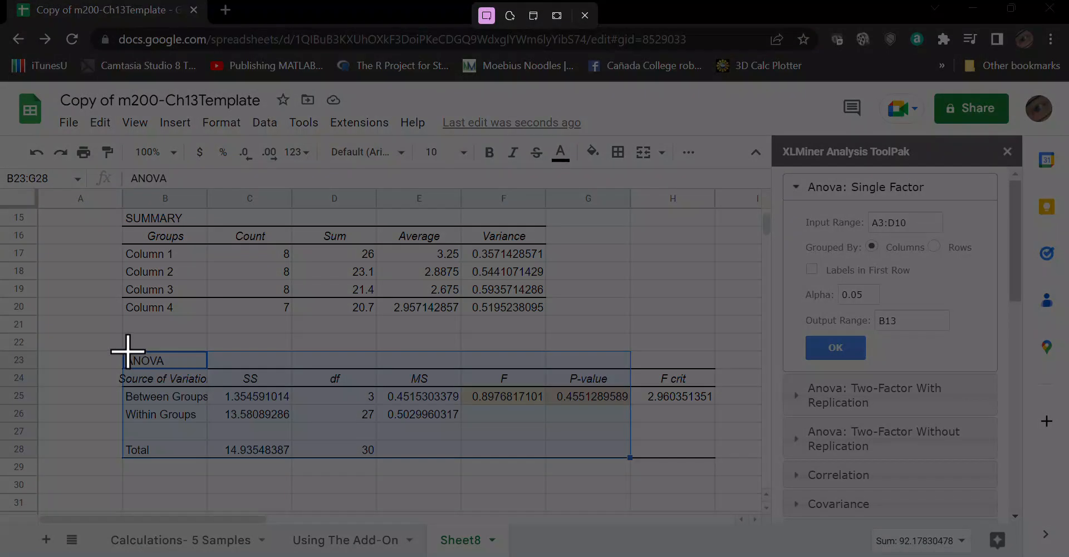
drag(119, 349, 633, 461)
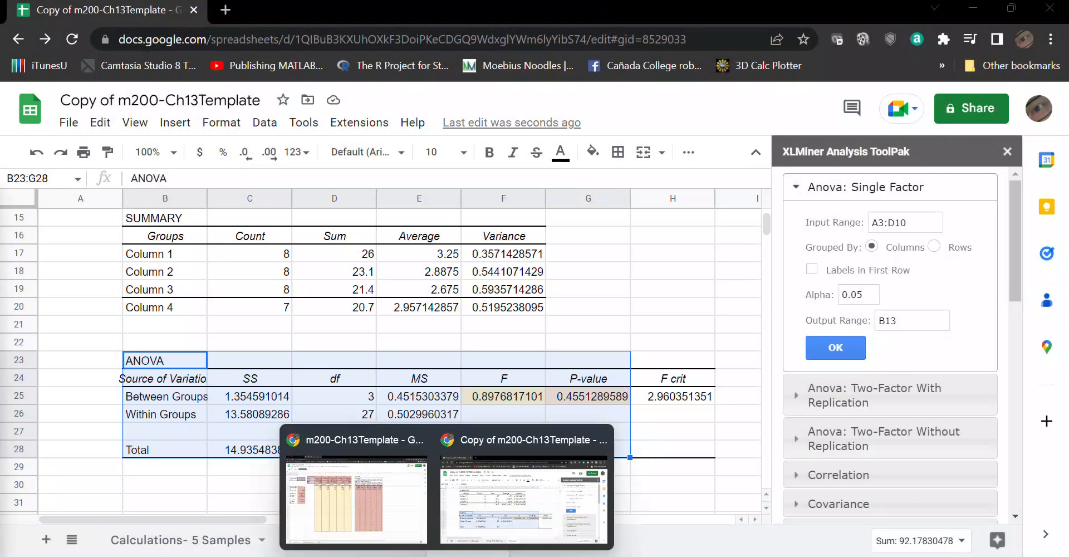
- Switch to OneNote, paste the ANOVA table snip, and place it below the homework question's final conclusion choices
mouse_move(337, 556)
click(363, 437)
scroll(378, 437, down, 8)
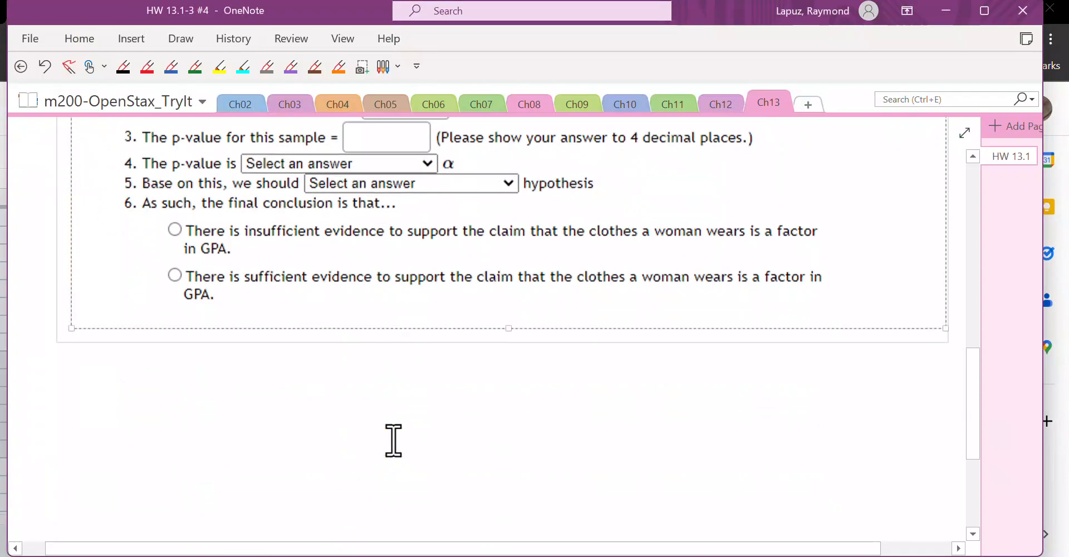
key(ctrl+v)
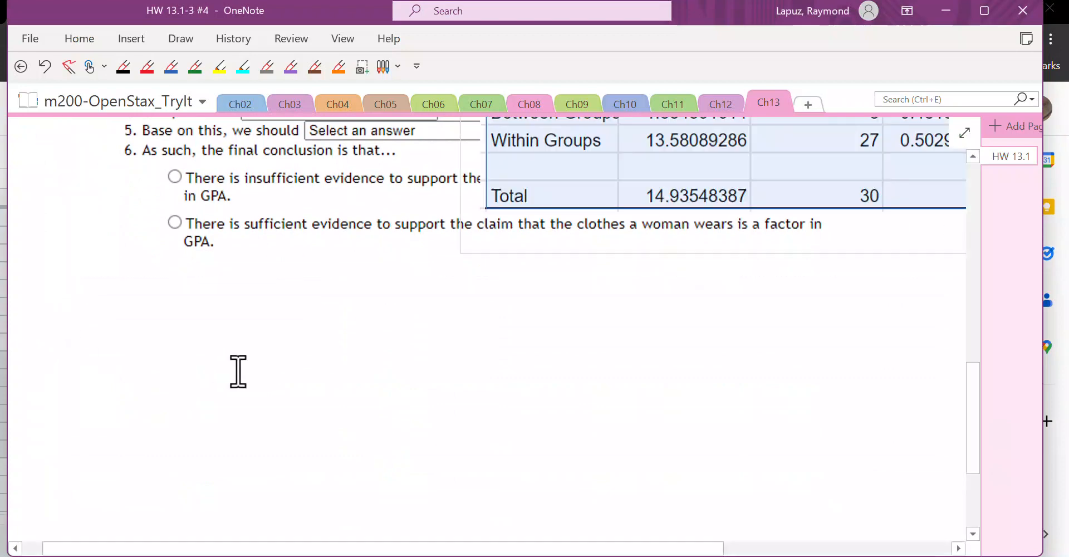
drag(694, 174, 269, 462)
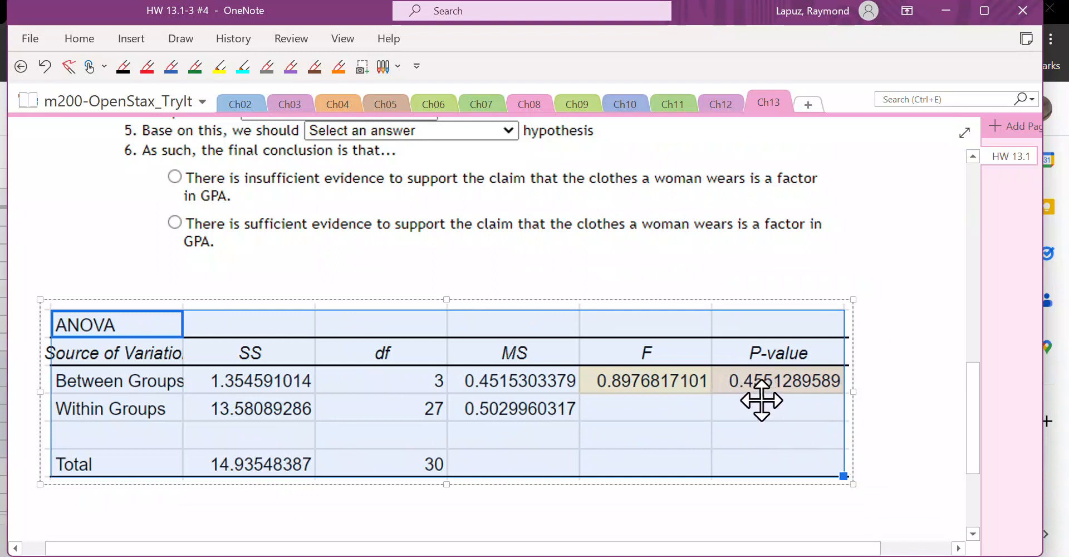
- In red ink, circle the F heading and handwrite the test statistic as 0.89768, with 0.898 as its rounded answer
scroll(758, 395, up, 3)
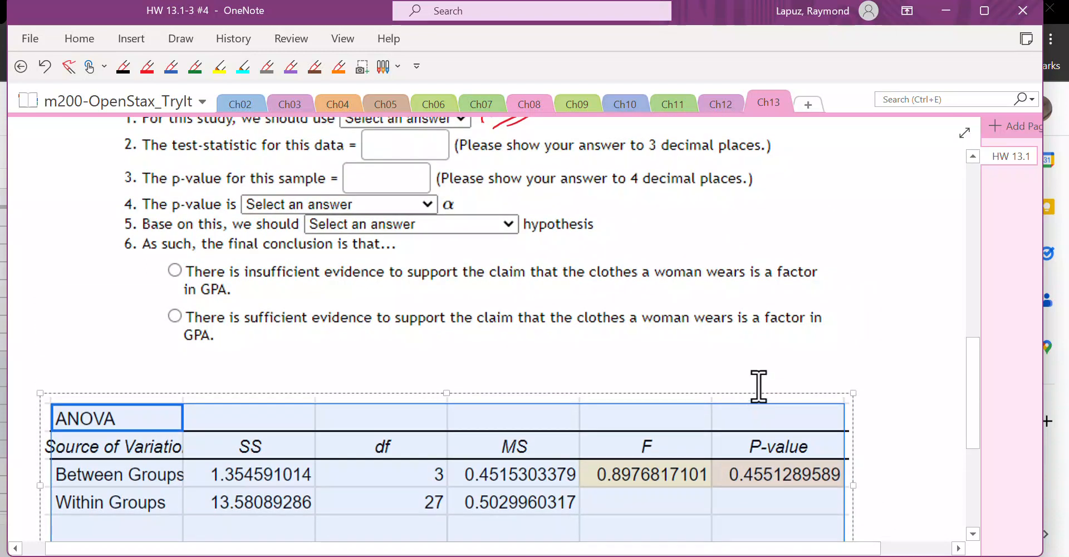
scroll(562, 358, up, 3)
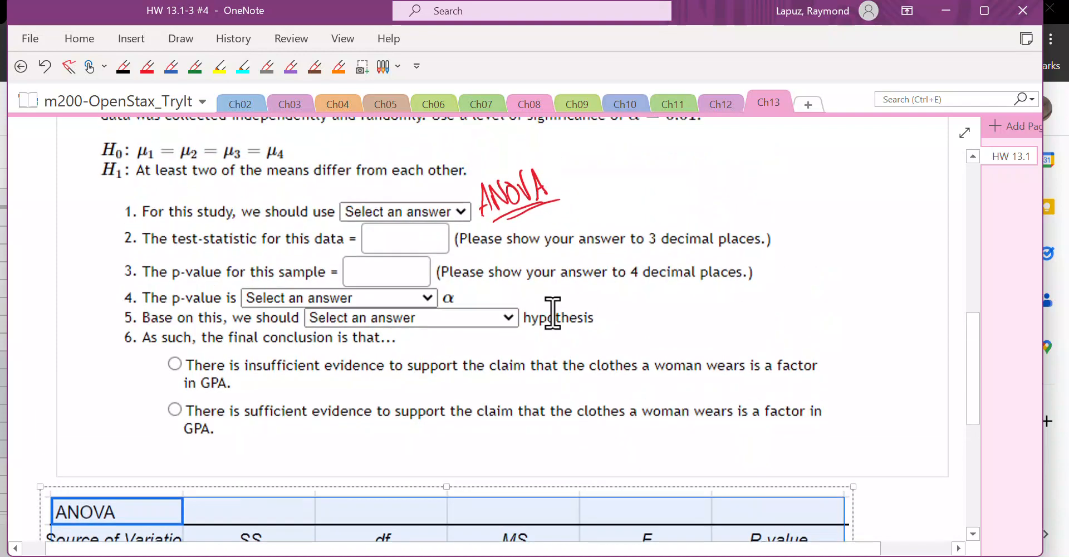
scroll(609, 321, down, 3)
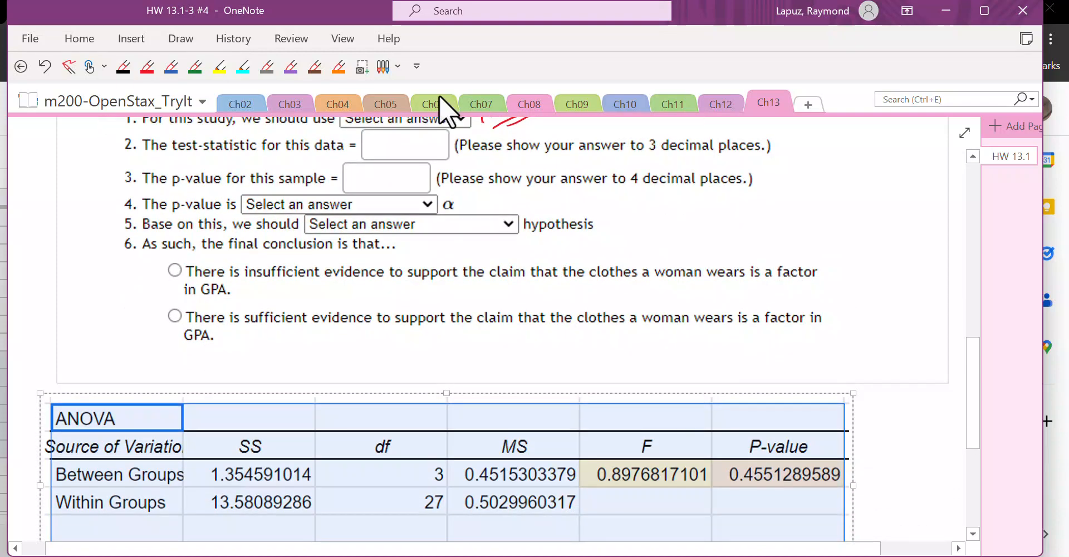
click(147, 66)
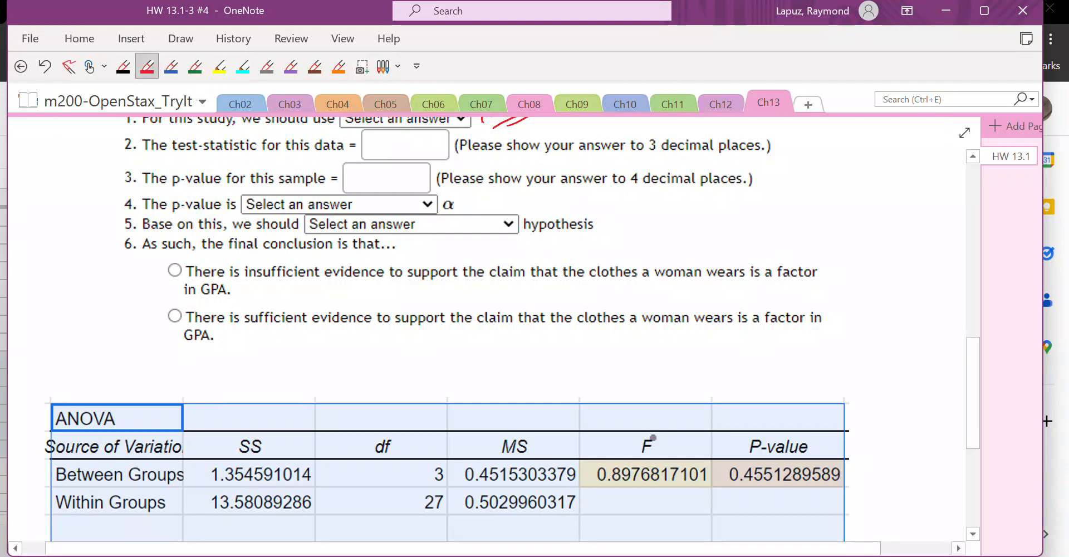
mouse_move(648, 427)
mouse_down()
mouse_move(639, 456)
mouse_move(636, 423)
mouse_up()
mouse_move(373, 137)
mouse_down()
mouse_move(366, 150)
mouse_move(372, 135)
mouse_move(384, 151)
mouse_move(394, 137)
mouse_move(403, 154)
mouse_move(443, 156)
mouse_up()
click(382, 152)
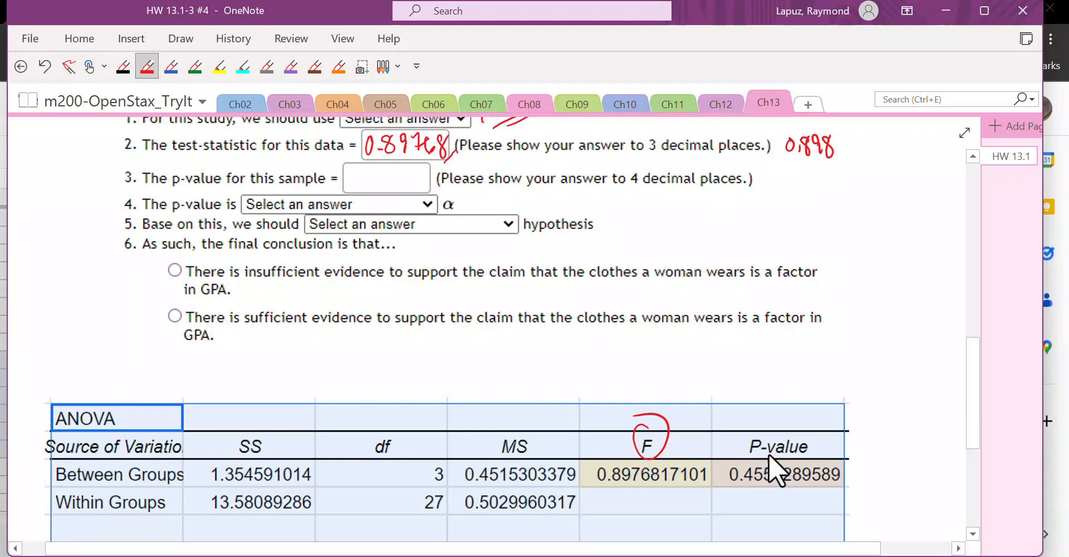
- Circle the P-value heading, handwrite 0.4551 in the p-value answer box, and note "pv > α" beside question 4
mouse_move(785, 455)
mouse_down()
mouse_move(813, 451)
mouse_move(743, 462)
mouse_up()
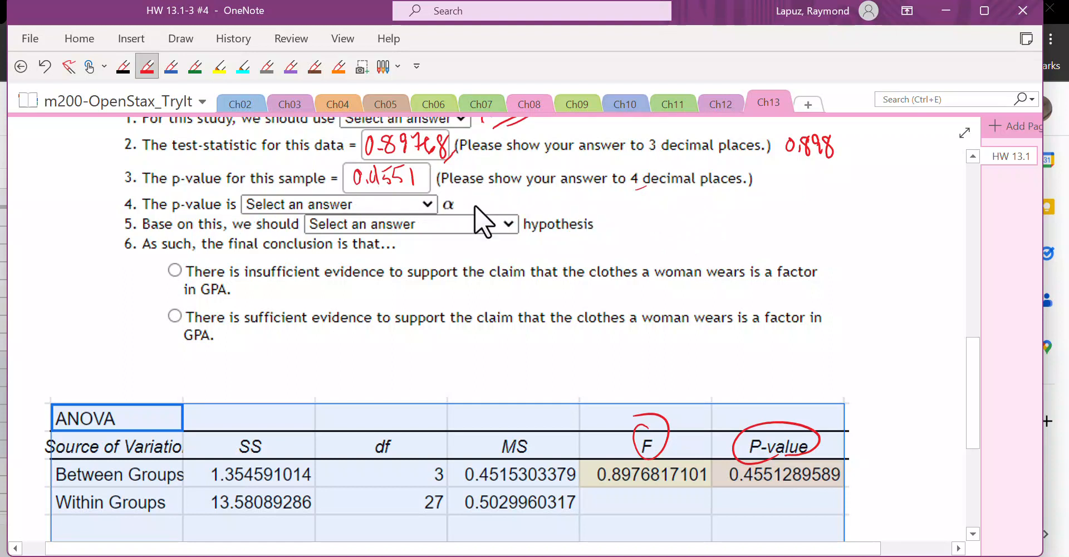
scroll(638, 265, up, 3)
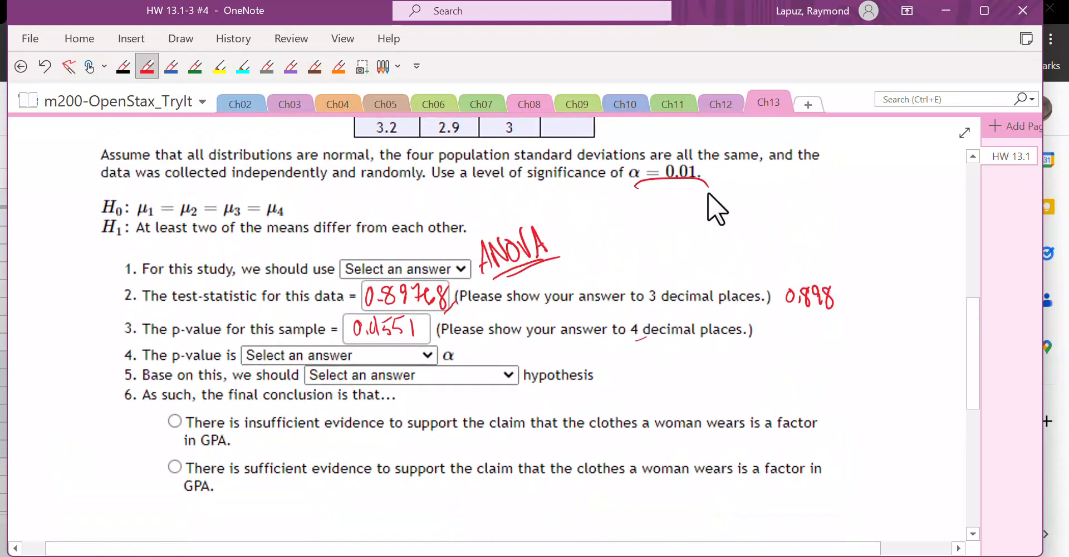
scroll(706, 190, down, 2)
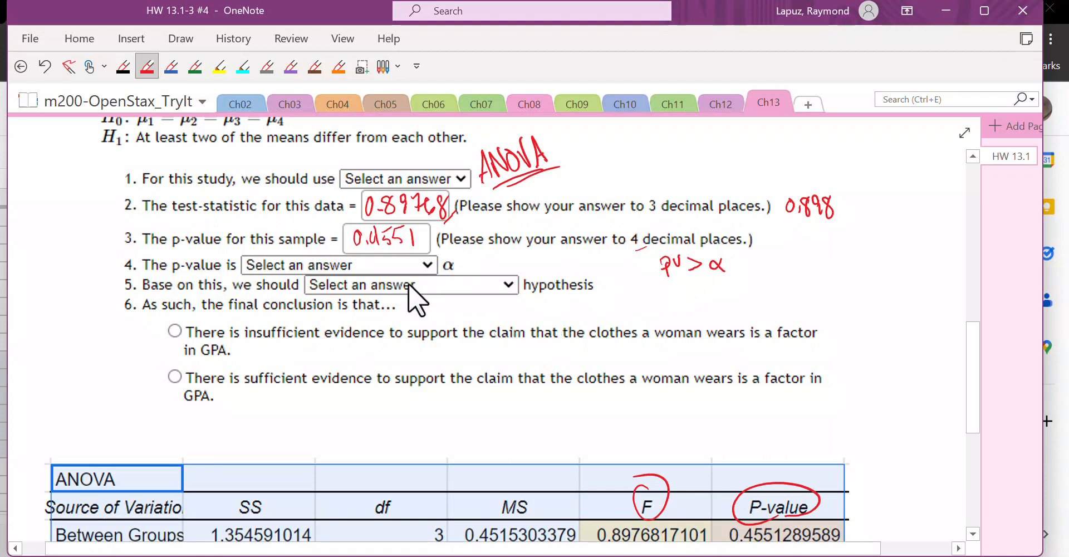
- Draw a red arrow from question 5's answer box and handwrite "Fail to Reject H₀" at its end
mouse_move(417, 281)
mouse_down()
mouse_move(458, 310)
mouse_move(608, 306)
mouse_up()
drag(614, 305, 623, 315)
drag(626, 306, 627, 316)
mouse_move(633, 298)
mouse_down()
mouse_move(636, 315)
mouse_move(676, 312)
mouse_up()
drag(675, 308, 691, 322)
drag(693, 307, 710, 310)
drag(703, 301, 719, 298)
mouse_move(727, 294)
mouse_down()
mouse_move(726, 311)
mouse_move(738, 303)
mouse_up()
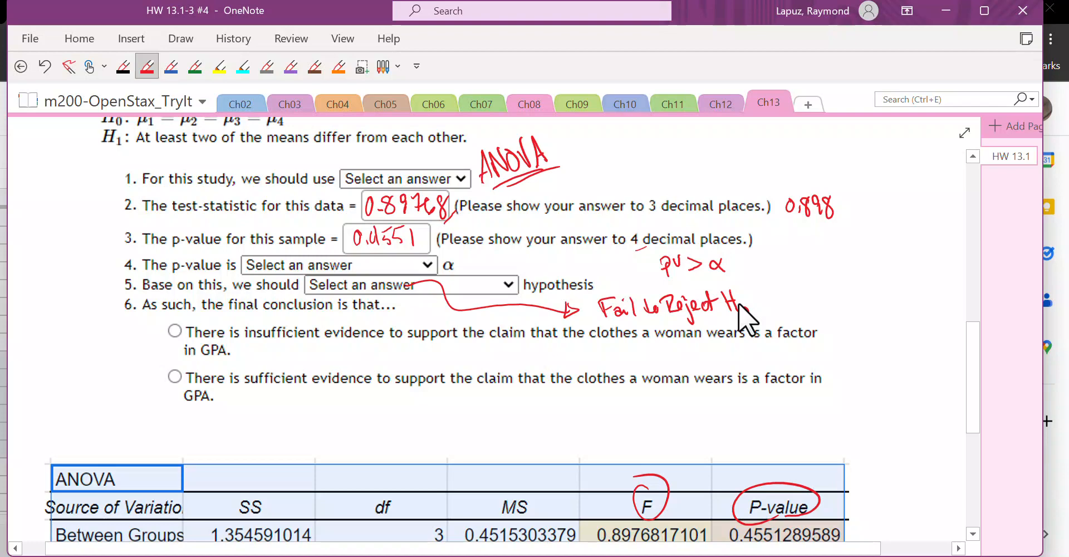
- Mark H₀ with a red star and check mark, fill in the insufficient-evidence choice, and cross out "sufficient" in the other one
scroll(747, 317, up, 3)
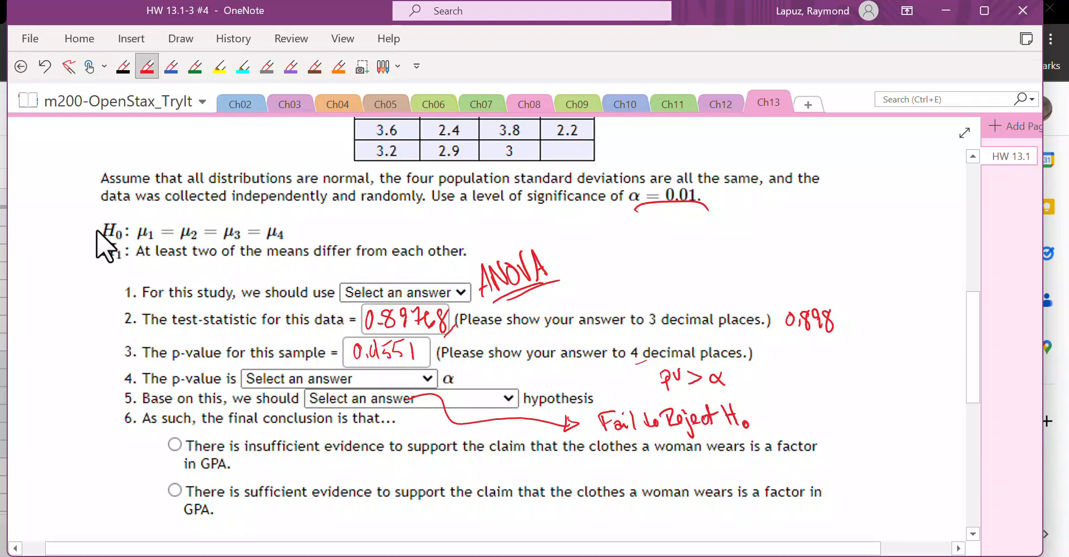
drag(88, 229, 97, 225)
scroll(107, 231, down, 1)
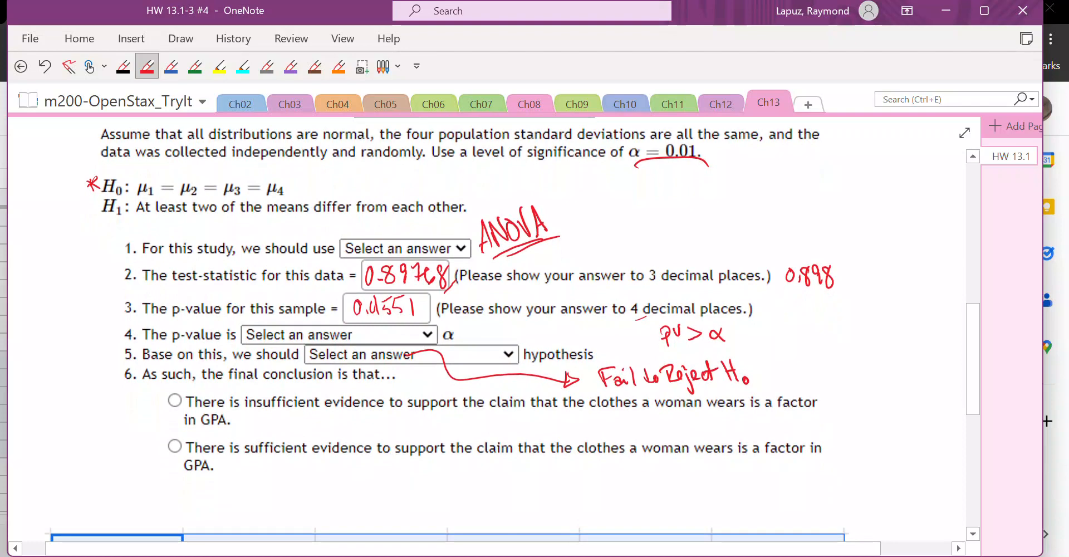
scroll(513, 329, down, 1)
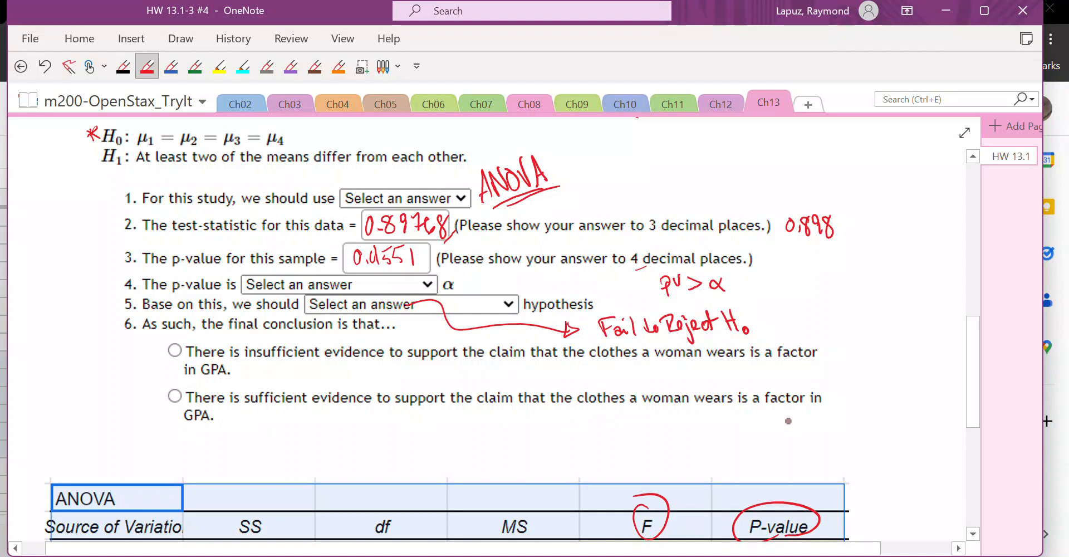
drag(288, 136, 301, 121)
scroll(172, 340, down, 1)
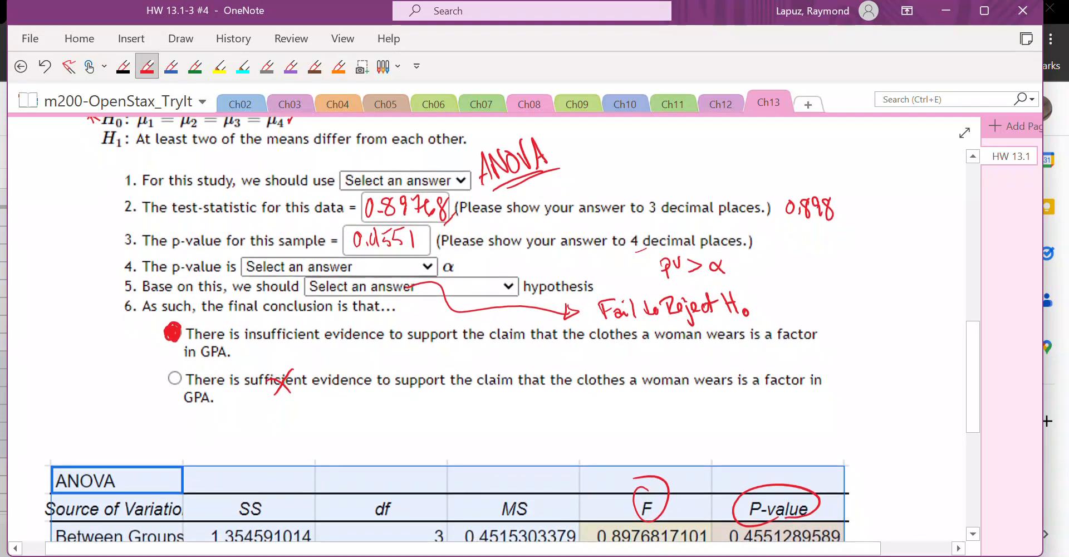
- In green ink, write and underline "(claim)" below H₁ and add a second check mark after the H₀ statement
scroll(501, 329, up, 3)
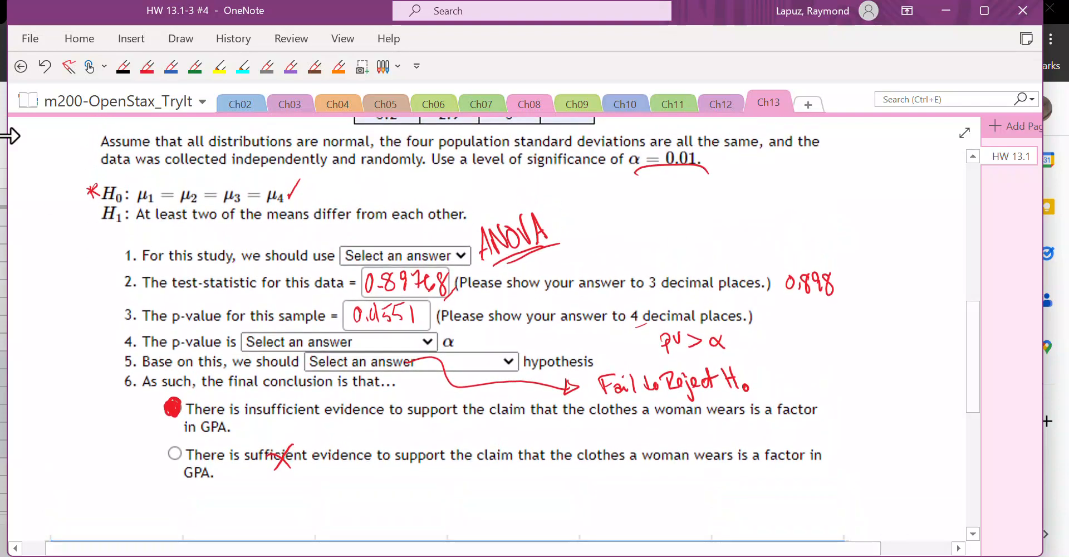
click(195, 66)
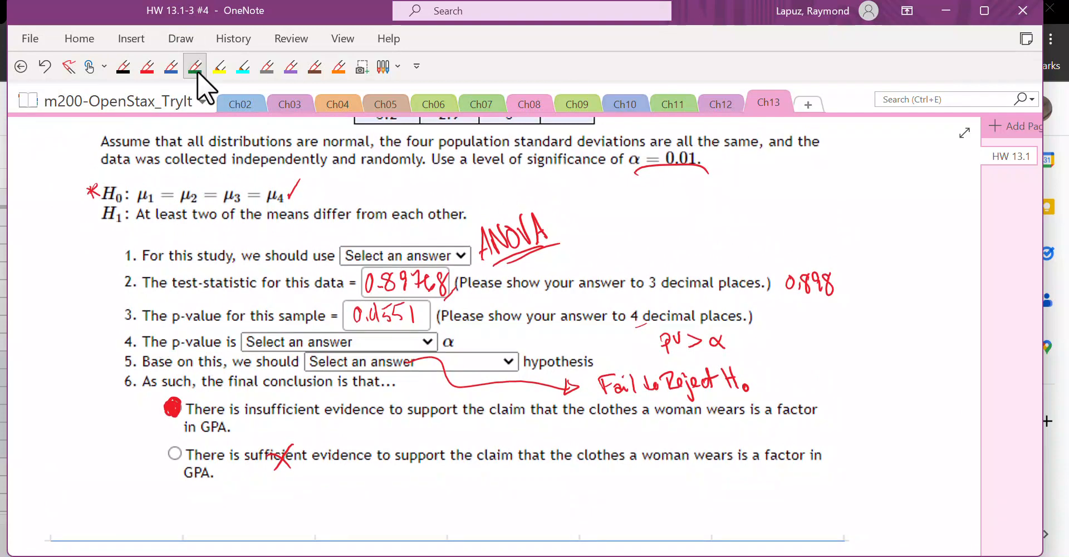
drag(172, 222, 180, 234)
mouse_move(183, 222)
mouse_down()
mouse_move(182, 235)
mouse_move(212, 236)
mouse_up()
drag(171, 238, 223, 232)
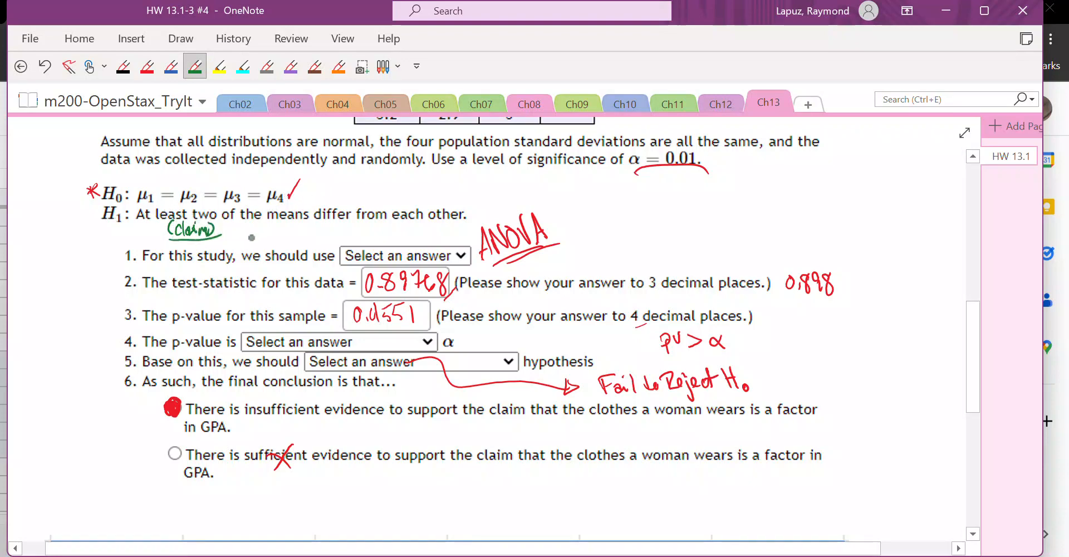
drag(303, 191, 321, 180)
scroll(496, 328, down, 2)
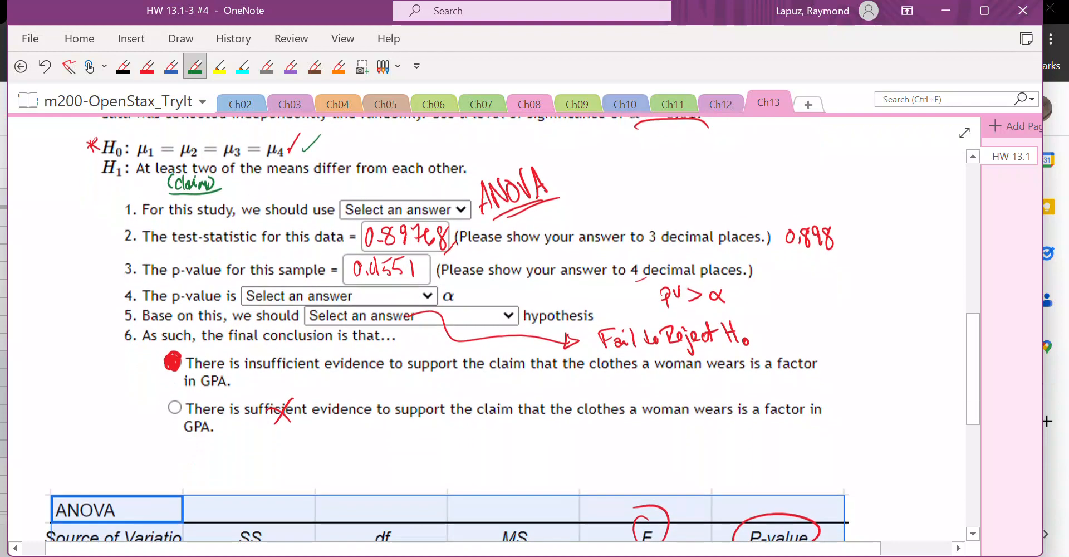
scroll(496, 328, down, 2)
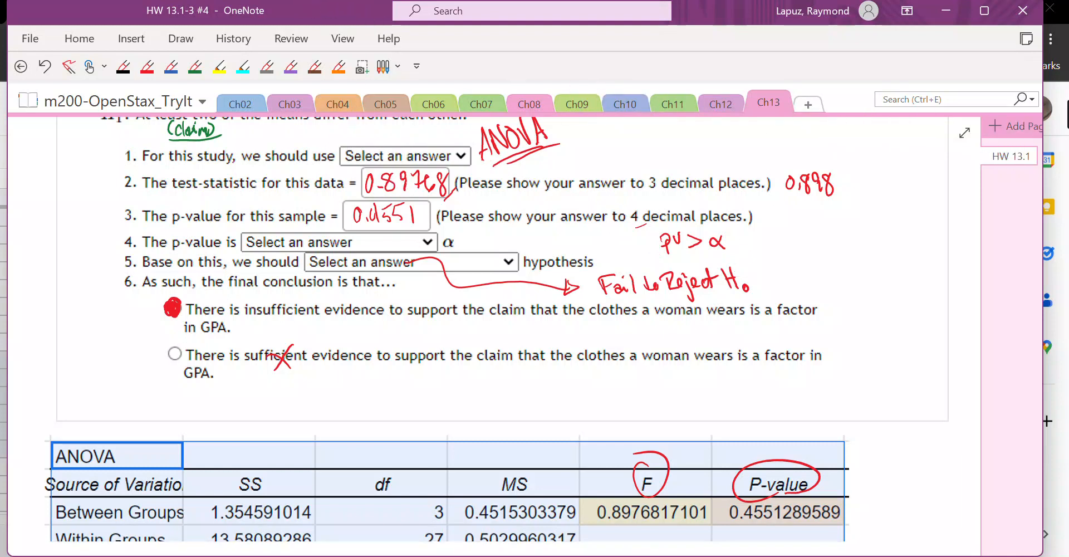
- Switch to the Google Sheets template and locate XLMiner Analysis ToolPak among the installed extensions
click(1057, 112)
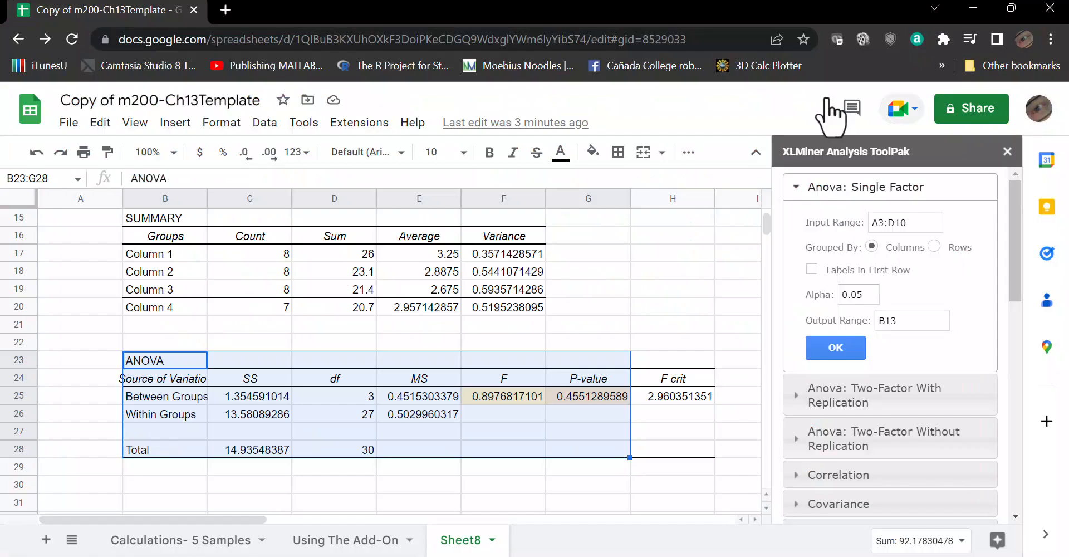
click(374, 123)
mouse_move(400, 156)
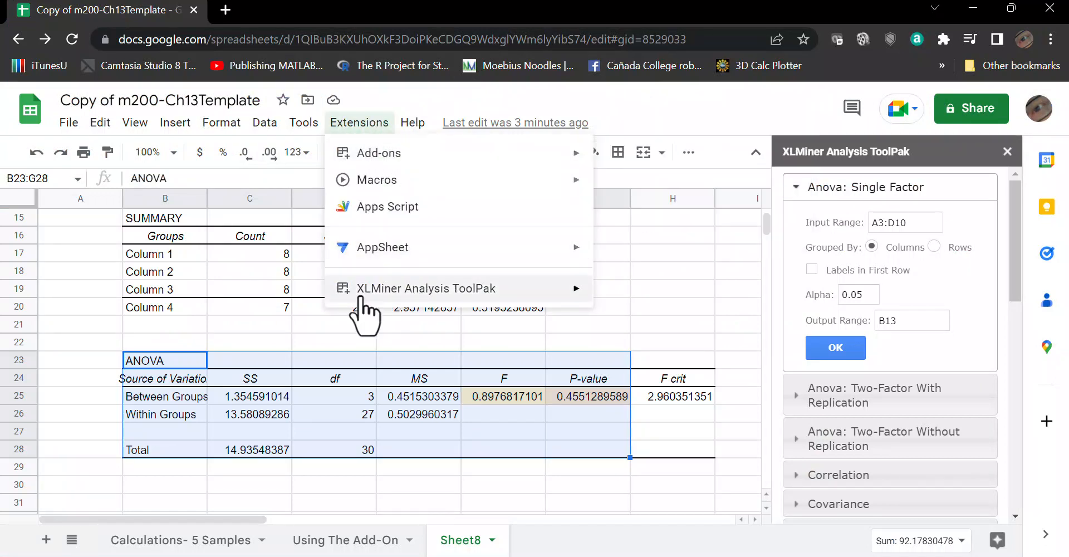
mouse_move(374, 294)
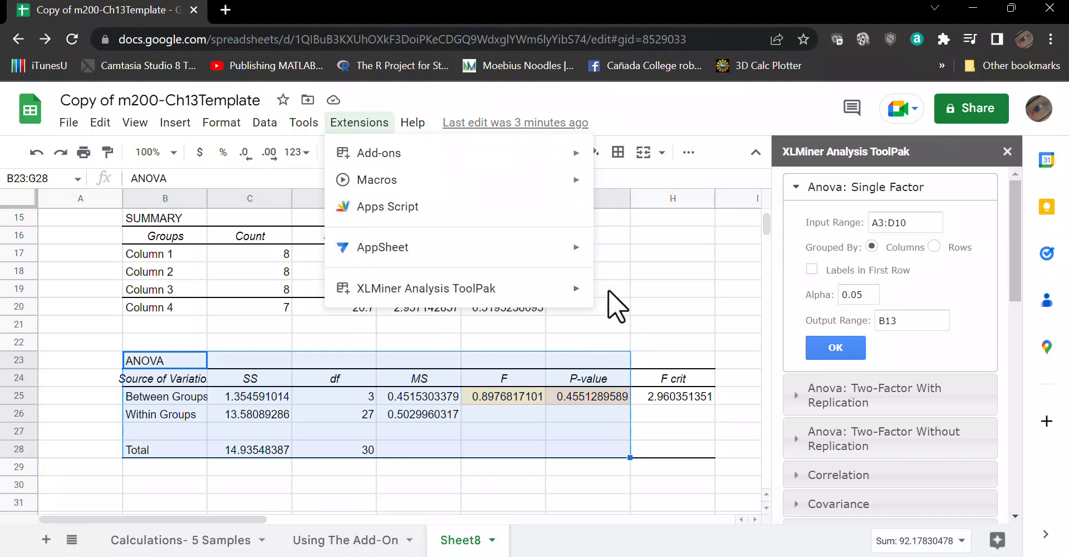
click(720, 232)
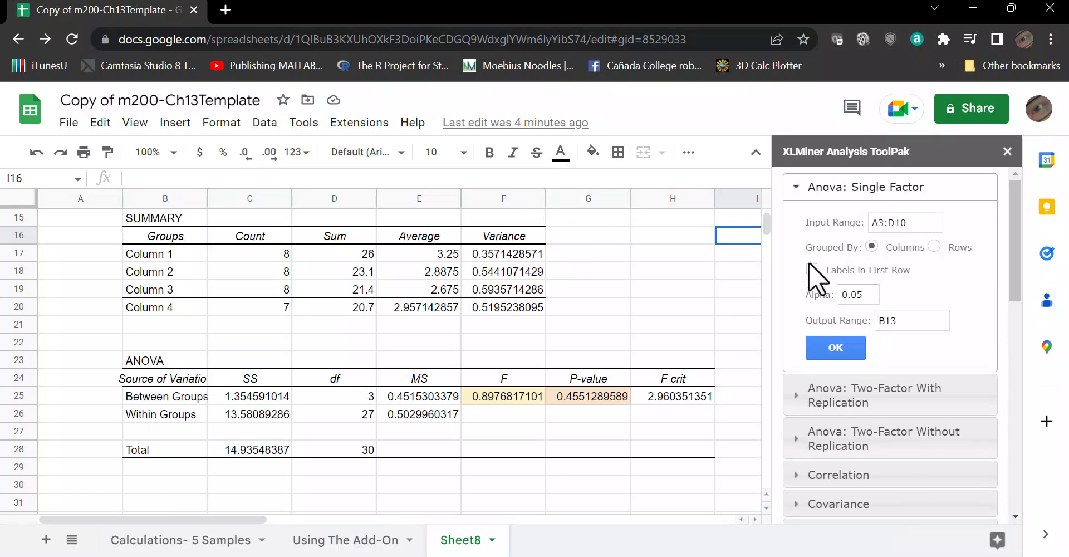
- Highlight the GPA data in A3:D10 and the matching input range in the Anova: Single Factor settings
scroll(602, 303, up, 4)
scroll(601, 303, up, 1)
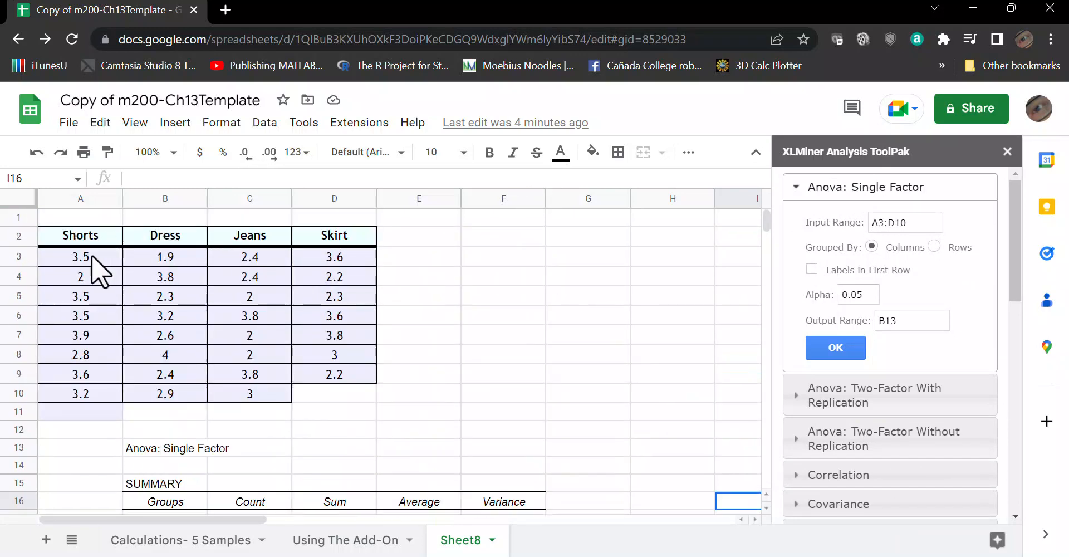
drag(95, 261, 334, 396)
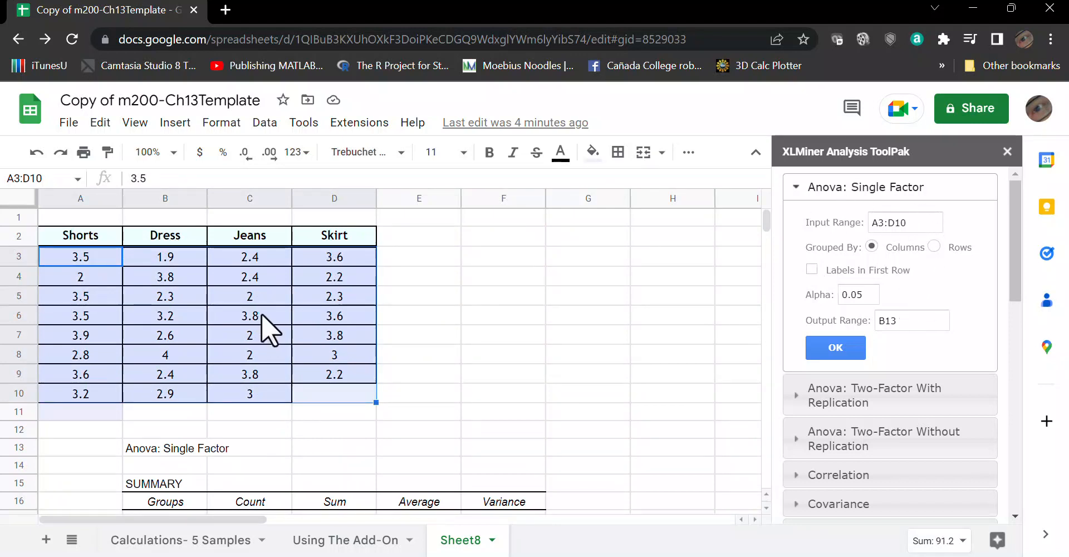
drag(914, 223, 847, 220)
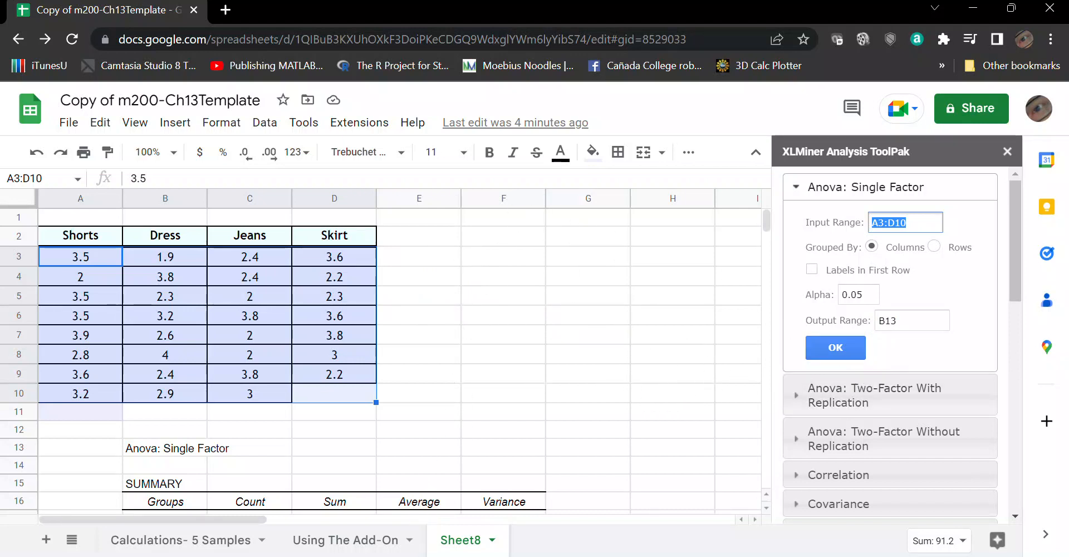
- Switch back to OneNote and review the homework question from the data table through the annotated answers
key(alt+Tab)
scroll(609, 306, up, 10)
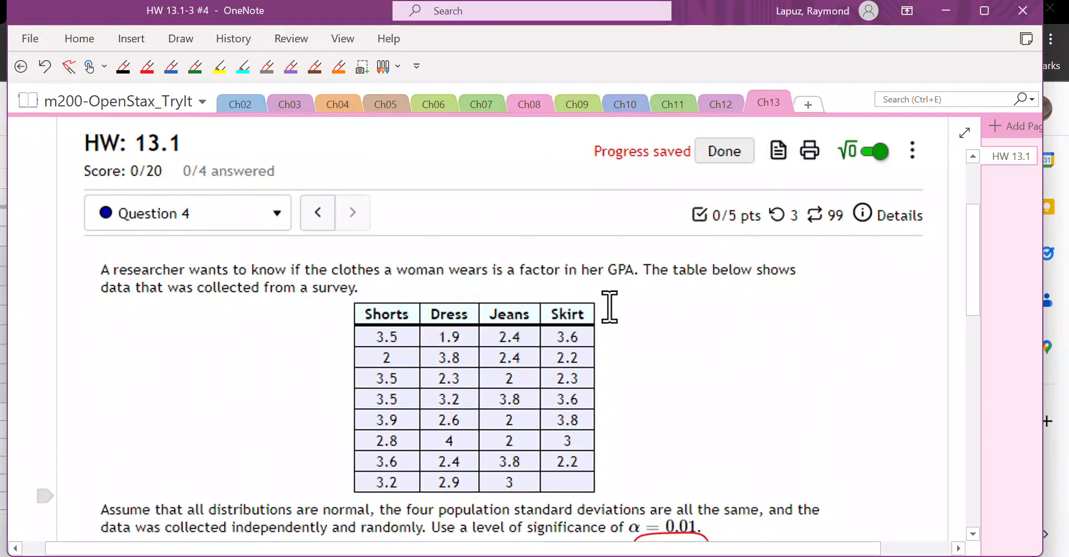
scroll(610, 307, down, 7)
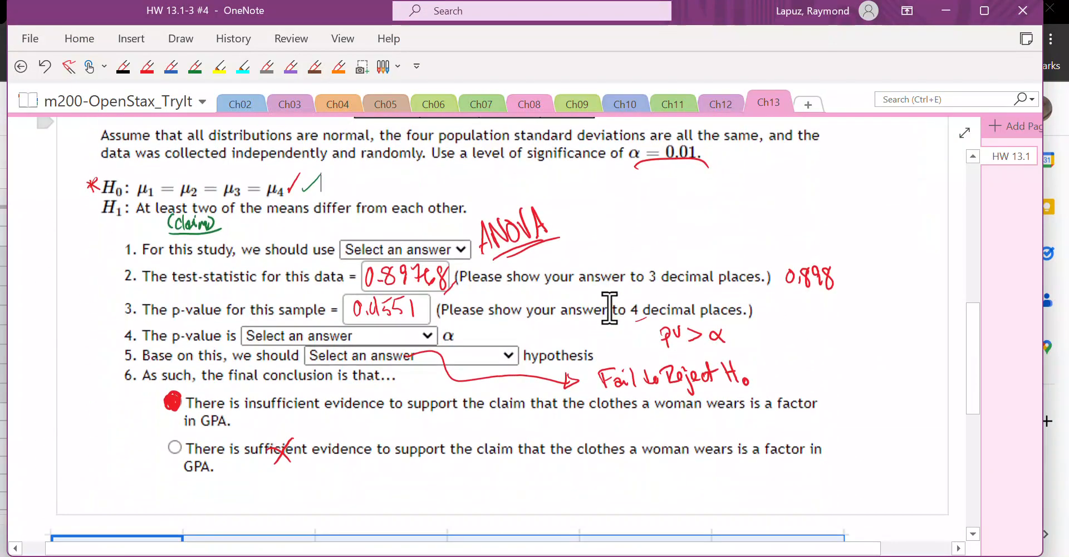